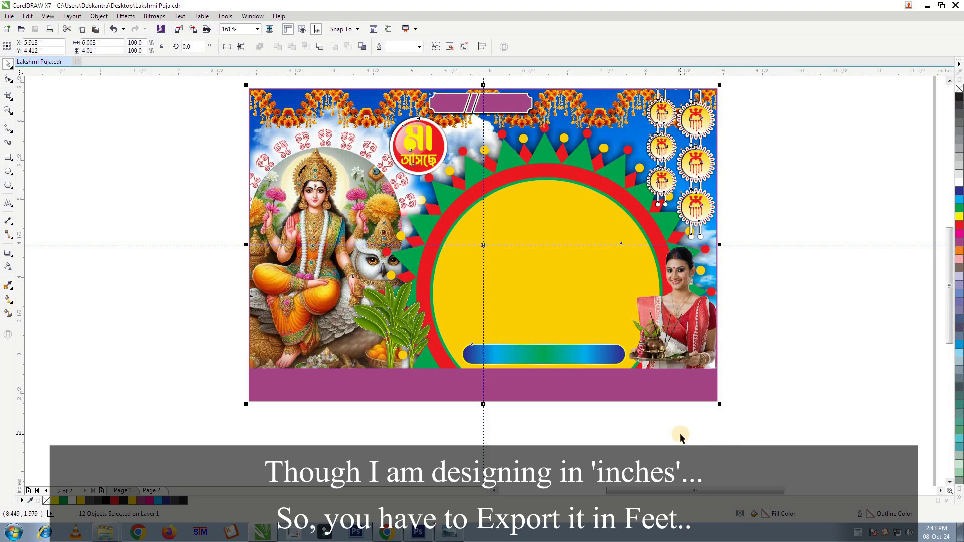
# - Move the লক্ষ্মী পূজা title and the ২৬ তম বর্ষ text from the prepared text list to just beside the banner
pyautogui.moveTo(685, 491); pyautogui.dragTo(787, 499)
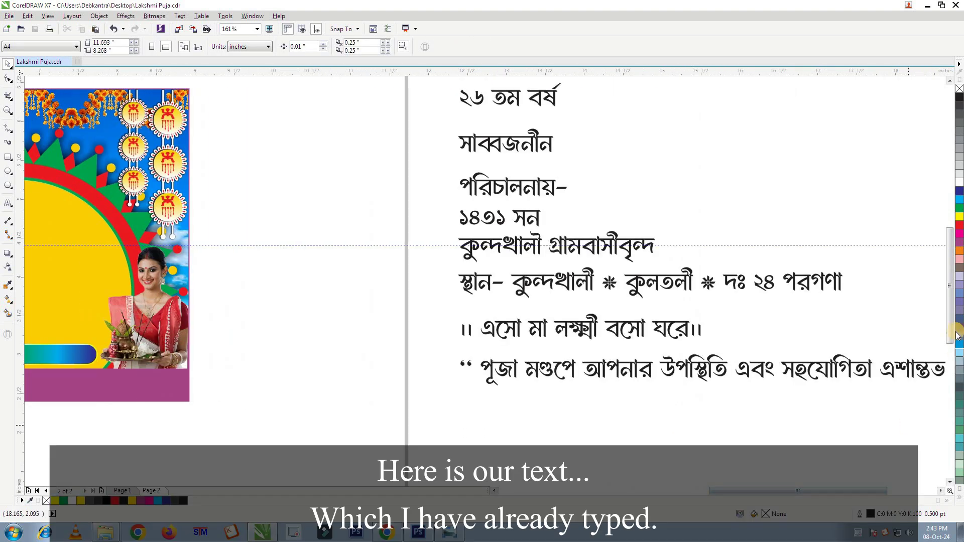
pyautogui.moveTo(954, 301); pyautogui.dragTo(953, 277)
pyautogui.moveTo(763, 492); pyautogui.dragTo(785, 491)
pyautogui.scroll(-2, 696, 323)
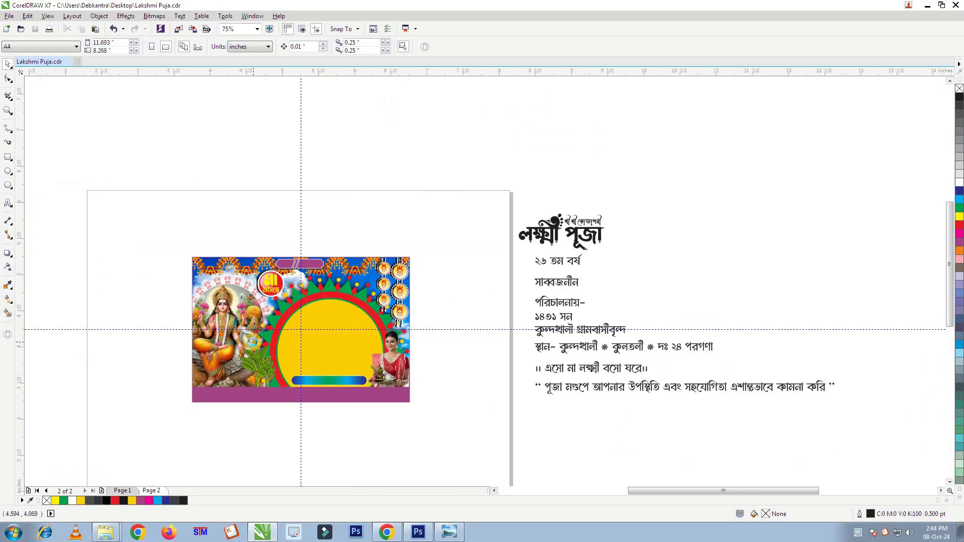
pyautogui.scroll(2, 253, 343)
pyautogui.moveTo(826, 126); pyautogui.dragTo(619, 147)
pyautogui.moveTo(829, 181); pyautogui.dragTo(628, 230)
# - Break the ২৬ তম বর্ষ text apart and place ২৬ in the left section of the purple label
pyautogui.click(640, 297)
pyautogui.click(639, 234)
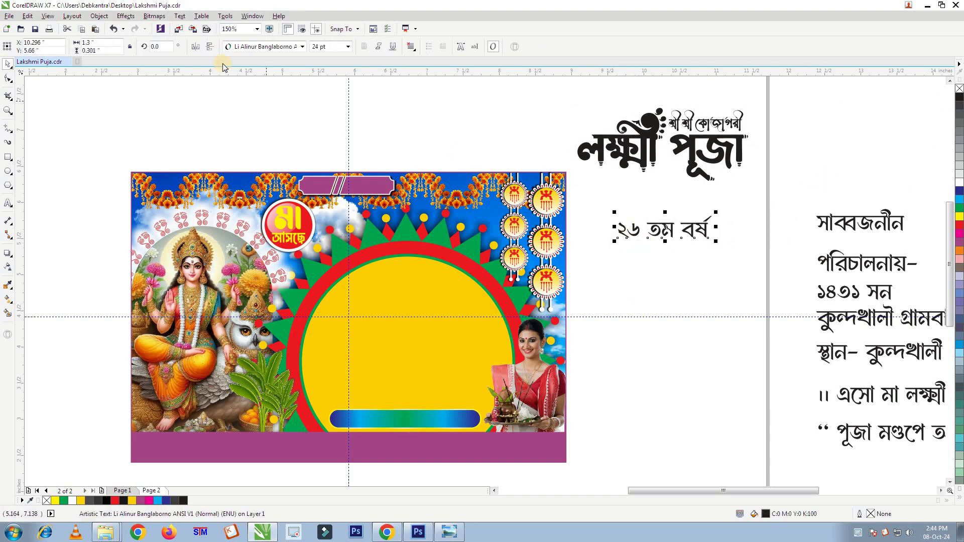
pyautogui.click(99, 16)
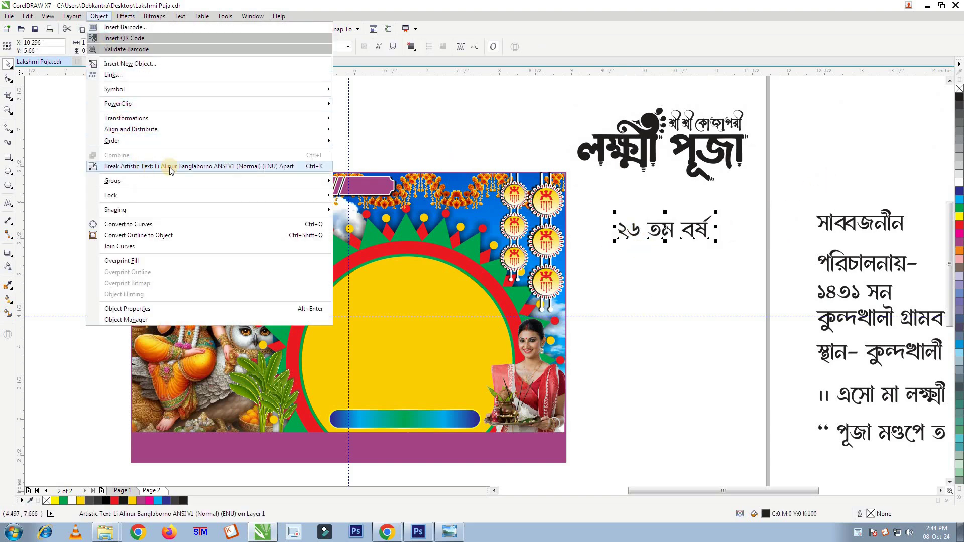
pyautogui.click(241, 166)
pyautogui.click(634, 236)
pyautogui.moveTo(634, 236); pyautogui.dragTo(314, 184)
# - Set ২৬ in the label to the Li Al Quds ANSI V1 font, scale it to about 21.6 pt and fill it white
pyautogui.scroll(2, 314, 184)
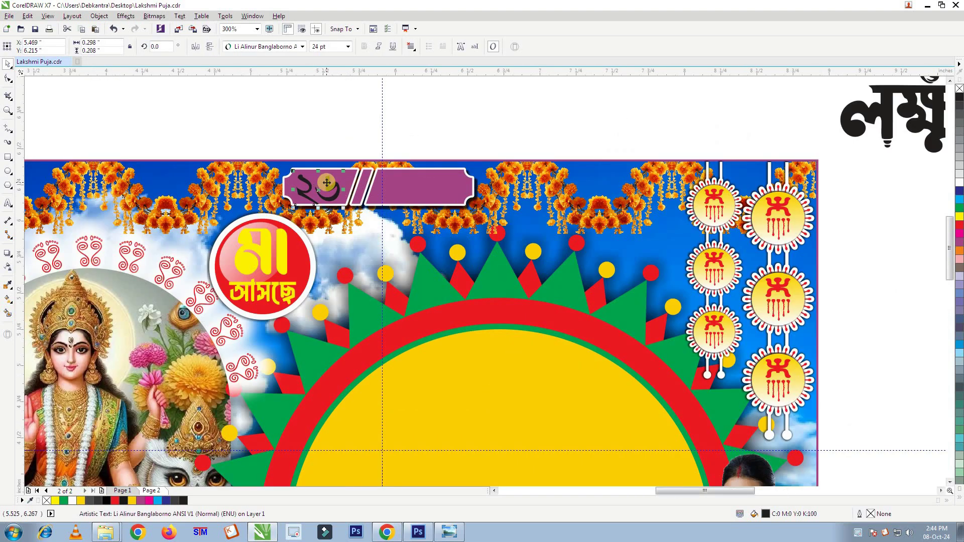
pyautogui.click(303, 47)
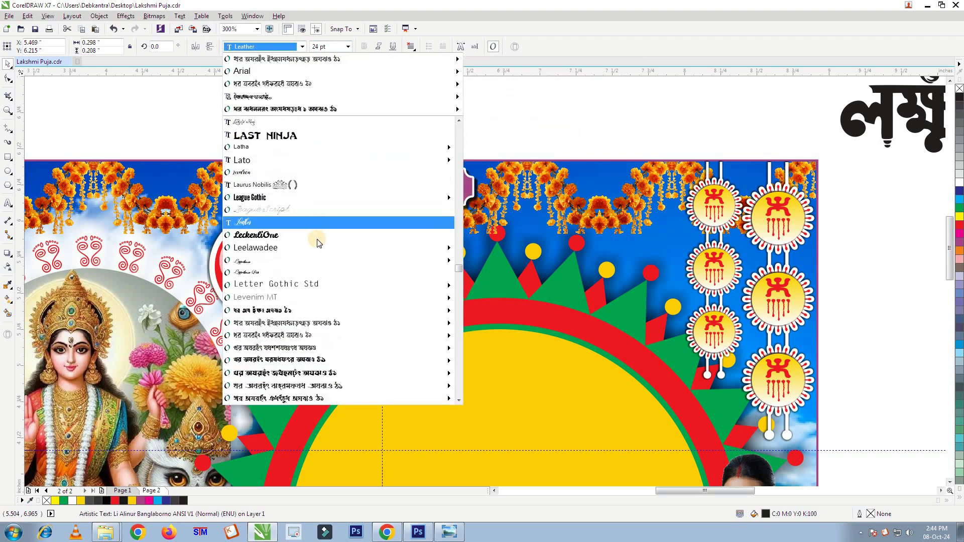
pyautogui.click(282, 308)
pyautogui.scroll(2, 330, 186)
pyautogui.moveTo(349, 160); pyautogui.dragTo(343, 164)
pyautogui.moveTo(351, 221); pyautogui.dragTo(351, 219)
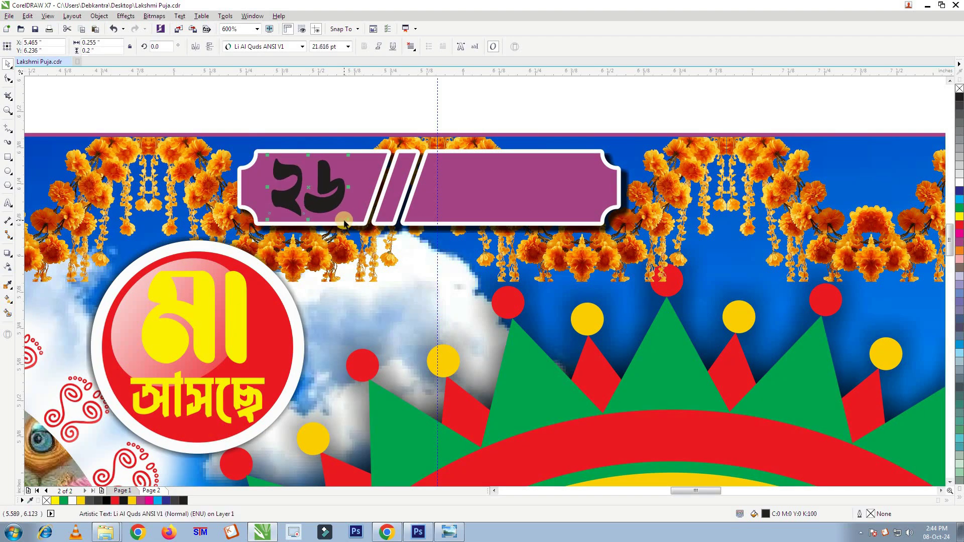
pyautogui.click(961, 184)
# - Place তম বর্ষ in the right section of the purple label and scale it down to about 13.6 pt
pyautogui.scroll(-4, 490, 177)
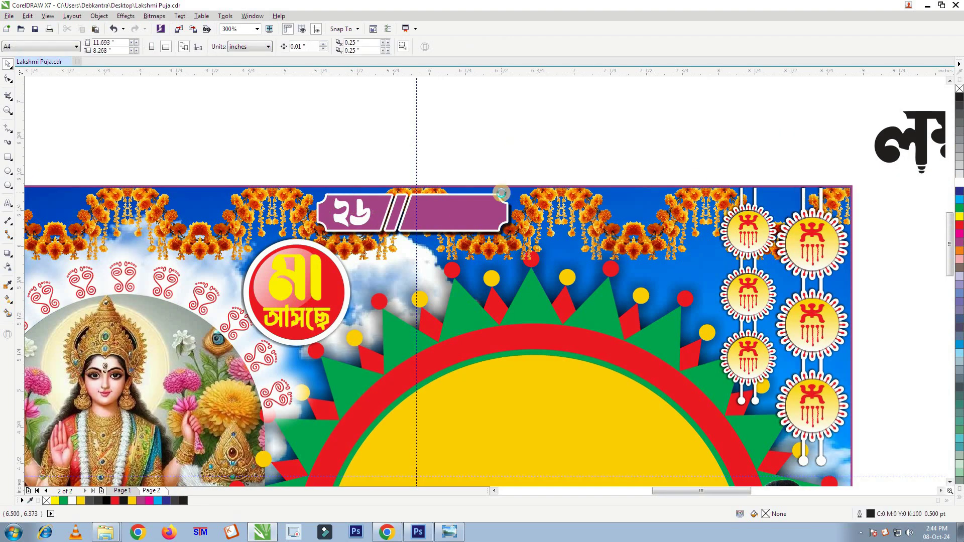
pyautogui.click(792, 247)
pyautogui.moveTo(793, 247); pyautogui.dragTo(421, 198)
pyautogui.scroll(4, 478, 208)
pyautogui.moveTo(477, 215); pyautogui.dragTo(488, 235)
pyautogui.moveTo(420, 196); pyautogui.dragTo(420, 195)
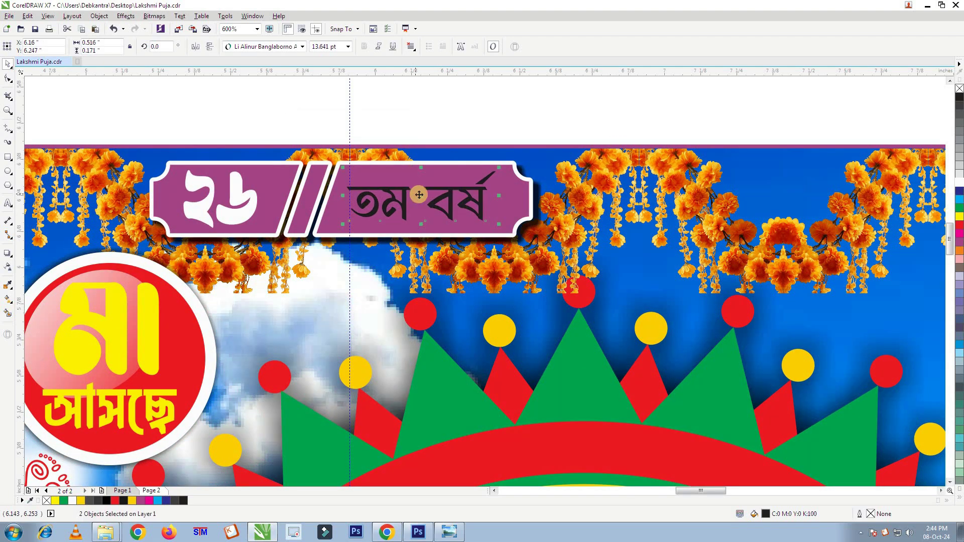
# - Set তম বর্ষ to the Li Himaloy ANSI V1 font, enlarge it to suit the label and fill it white
pyautogui.click(302, 47)
pyautogui.scroll(-5, 293, 252)
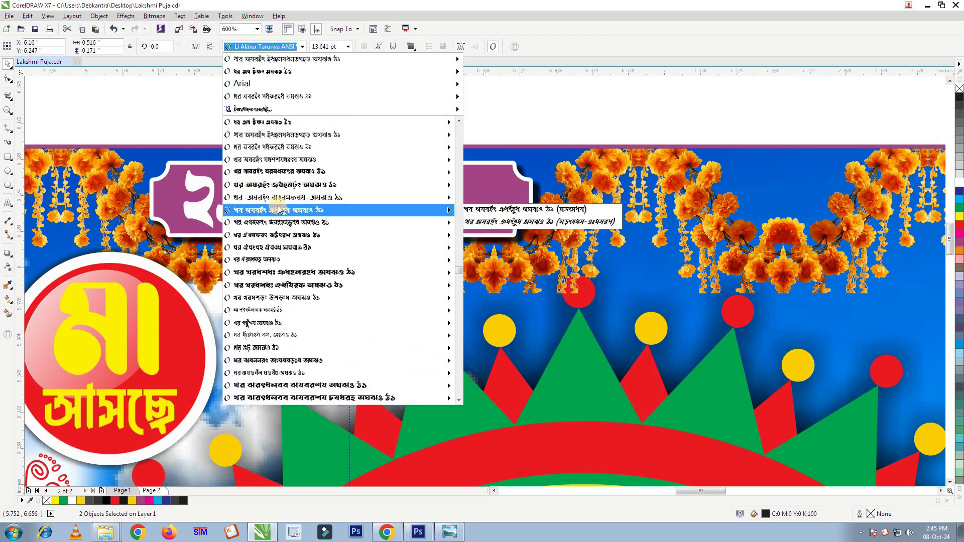
pyautogui.scroll(2, 281, 256)
pyautogui.click(281, 260)
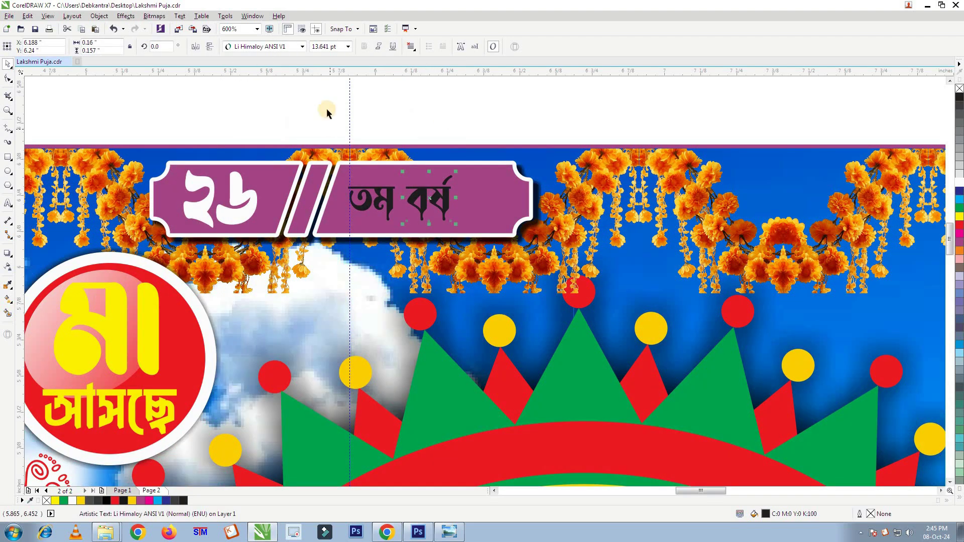
pyautogui.moveTo(326, 109); pyautogui.dragTo(500, 203)
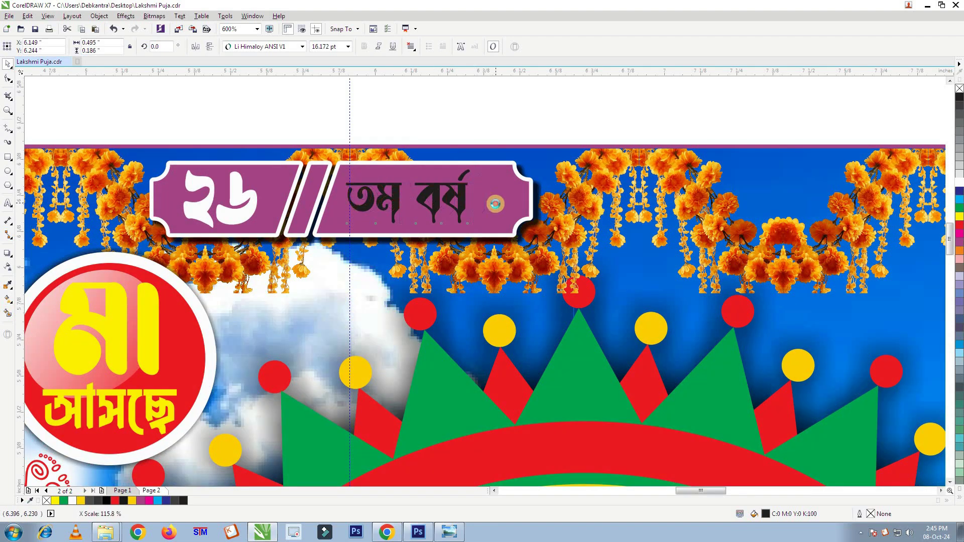
pyautogui.click(959, 182)
pyautogui.click(510, 122)
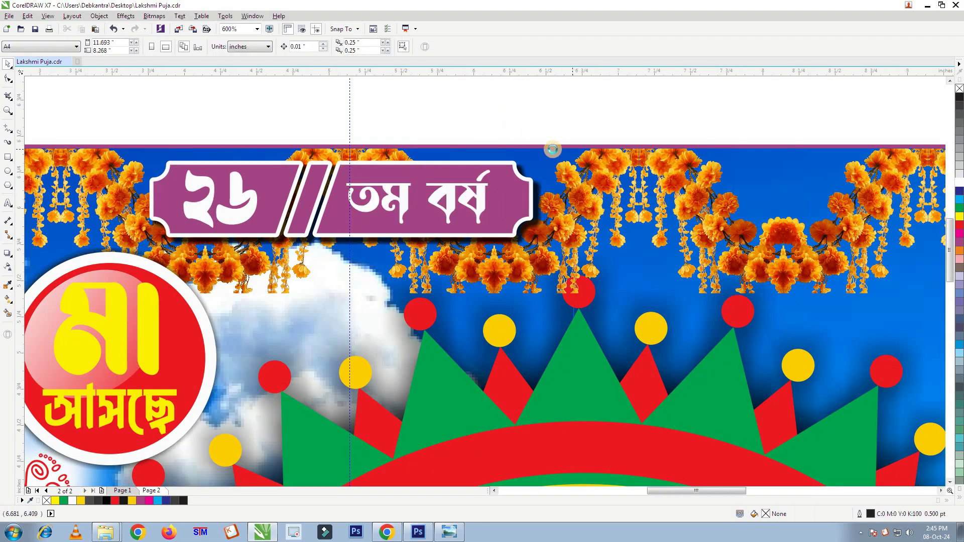
# - Place the লক্ষ্মী পূজা title inside the yellow circle of the banner
pyautogui.scroll(-4, 510, 122)
pyautogui.moveTo(796, 126); pyautogui.dragTo(517, 278)
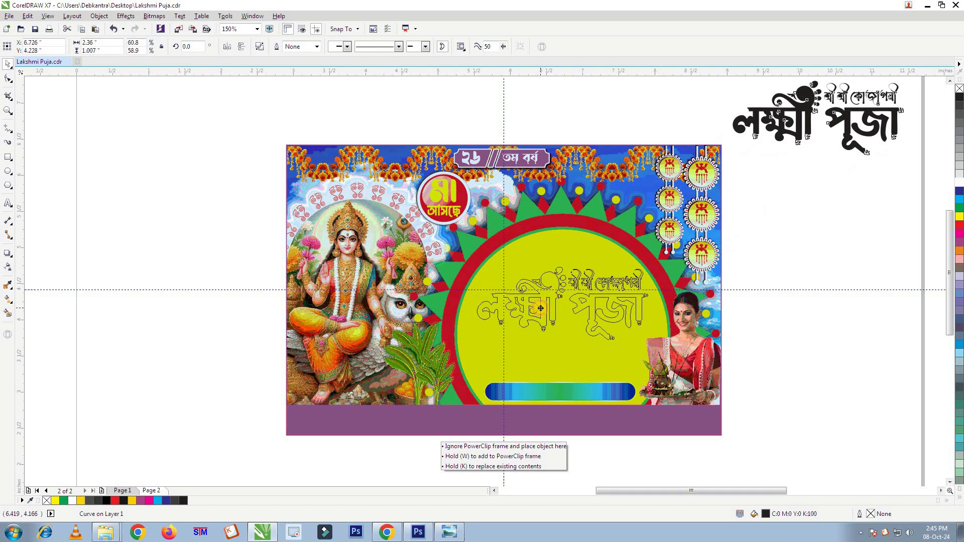
pyautogui.scroll(-2, 518, 278)
pyautogui.scroll(3, 471, 310)
pyautogui.moveTo(460, 328); pyautogui.dragTo(436, 305)
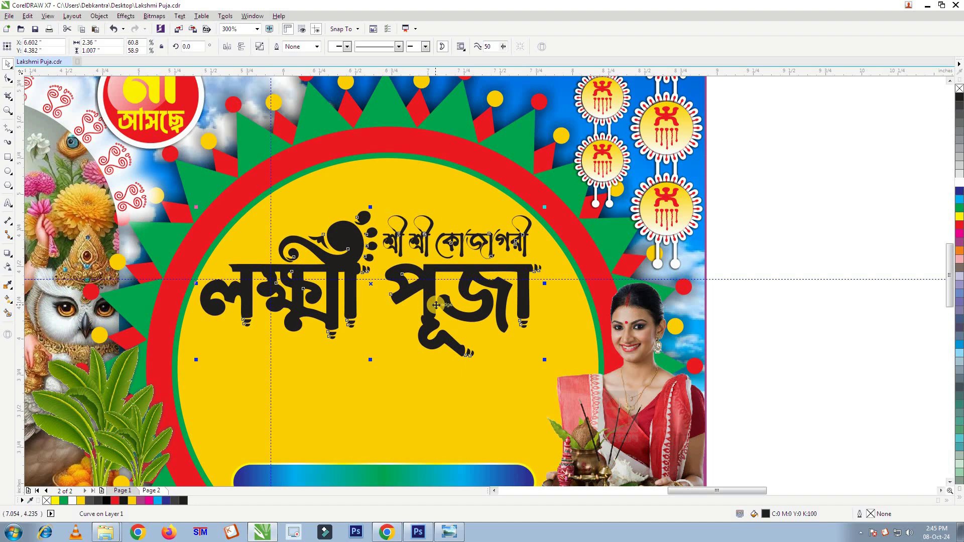
# - Move the সার্ব্বজনীন text from the text list into the yellow circle, above the লক্ষ্মী পূজা title
pyautogui.scroll(-2, 435, 305)
pyautogui.click(861, 194)
pyautogui.moveTo(861, 194); pyautogui.dragTo(630, 244)
pyautogui.scroll(2, 648, 246)
pyautogui.click(631, 216)
pyautogui.click(653, 253)
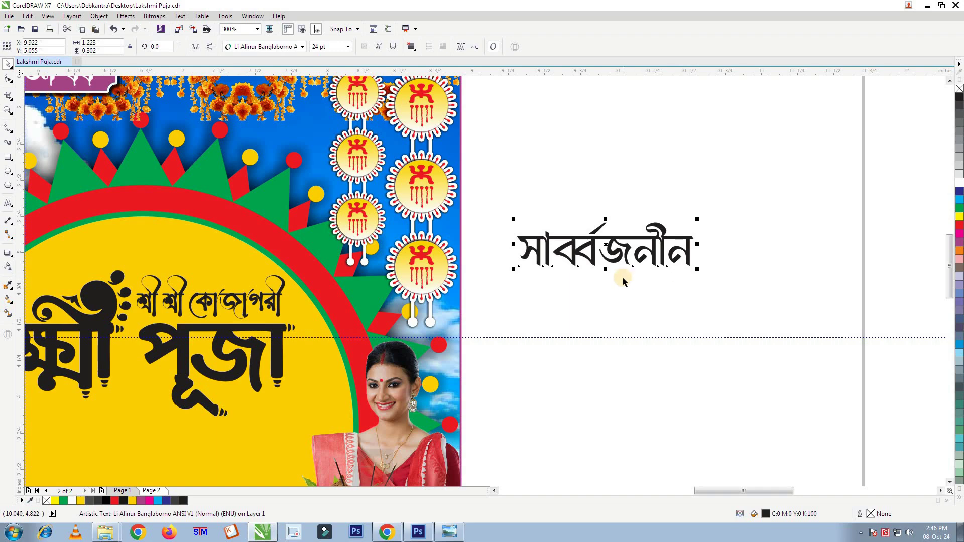
pyautogui.scroll(-2, 693, 269)
pyautogui.moveTo(650, 270); pyautogui.dragTo(427, 261)
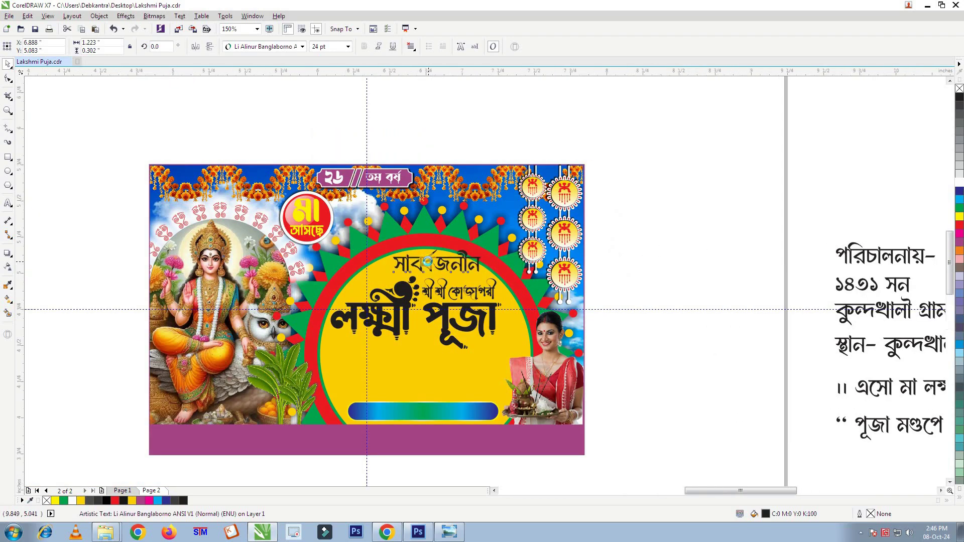
# - Set the সার্ব্বজনীন text to 20 pt and shift the লক্ষ্মী পূজা title slightly lower in the circle
pyautogui.scroll(2, 427, 261)
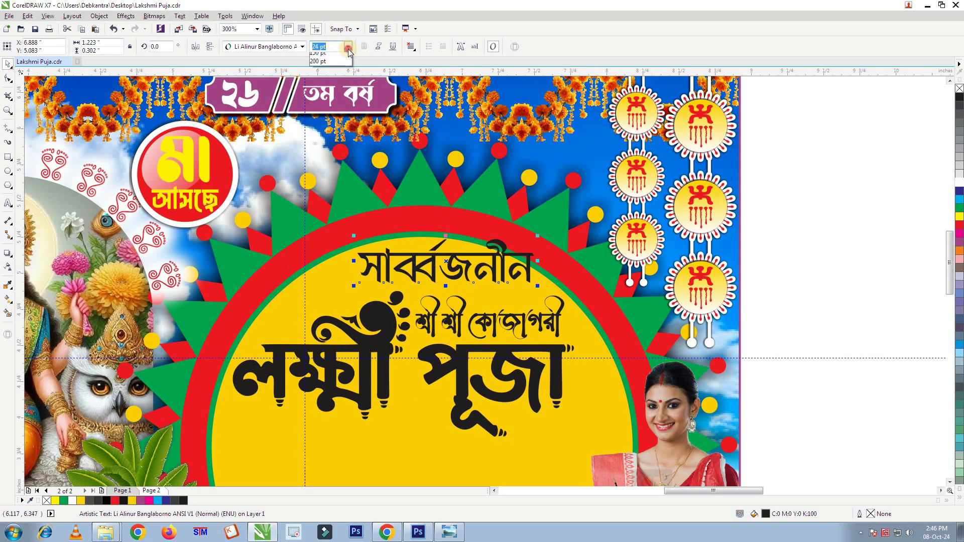
pyautogui.click(347, 46)
pyautogui.click(335, 80)
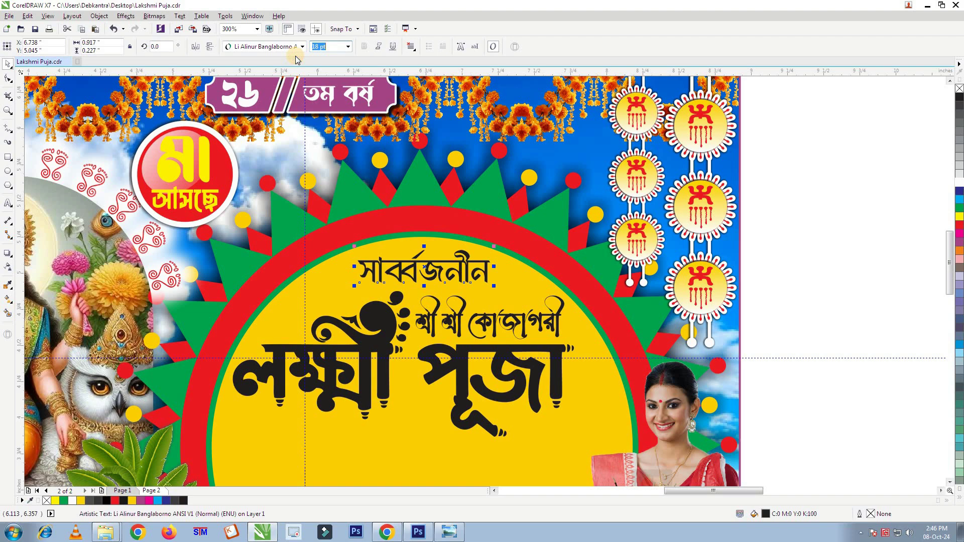
pyautogui.press('Return')
pyautogui.scroll(2, 398, 273)
pyautogui.scroll(-1, 450, 261)
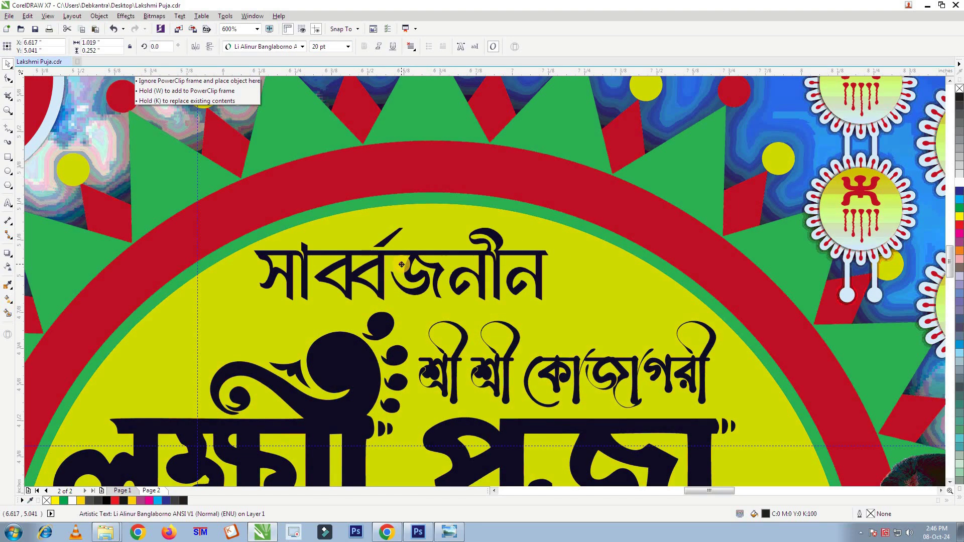
pyautogui.scroll(-1, 334, 198)
pyautogui.click(413, 358)
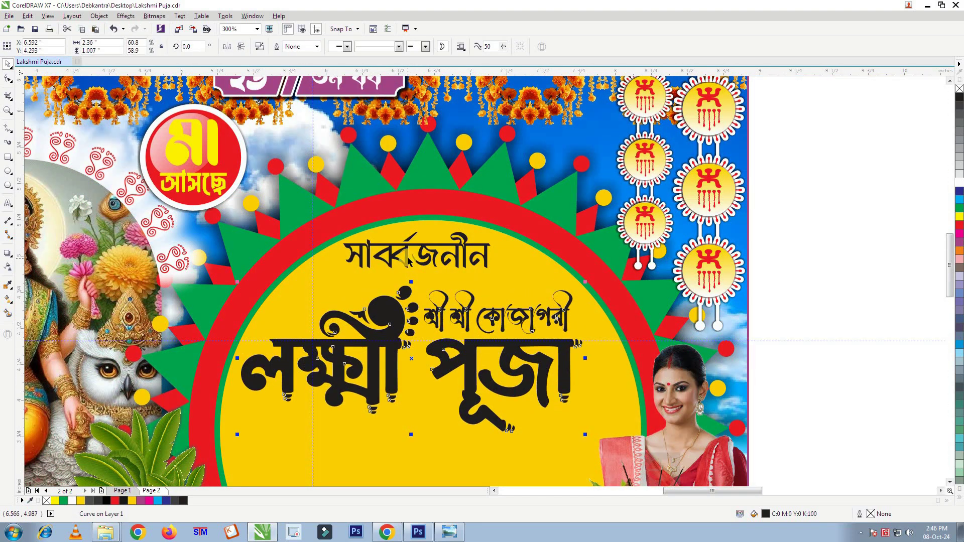
# - Change the font of the সার্ব্বজনীন text to Li Sirajee Sheikh ANSI V1
pyautogui.click(408, 258)
pyautogui.scroll(2, 408, 257)
pyautogui.click(300, 47)
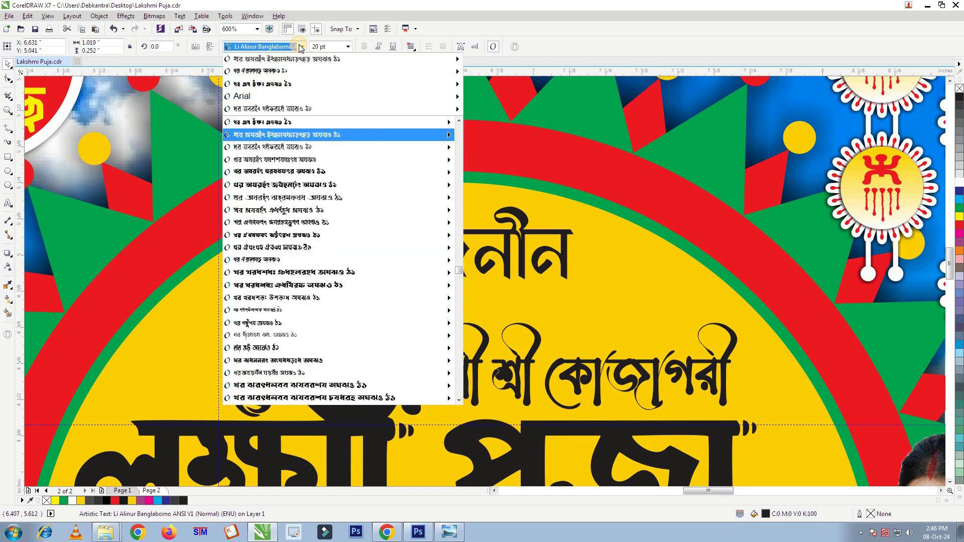
pyautogui.scroll(-1, 294, 290)
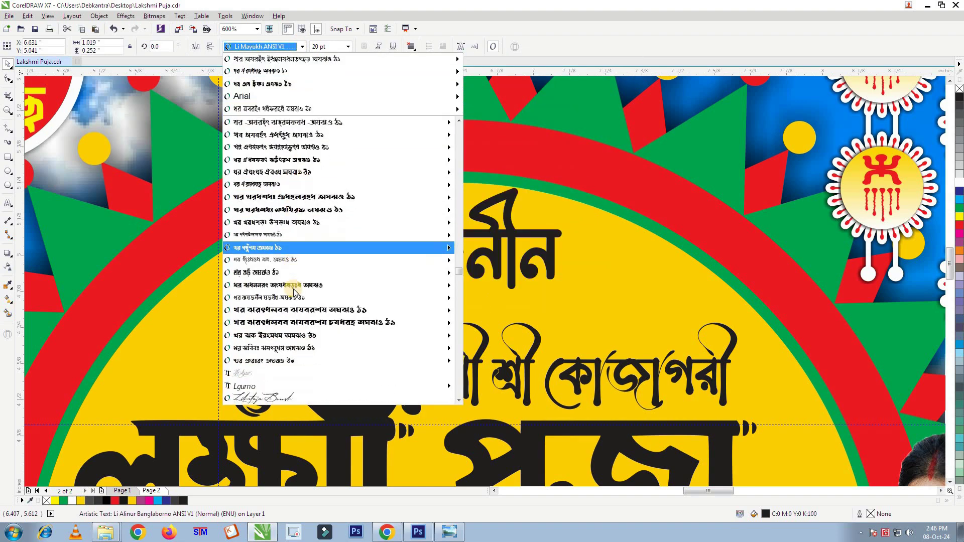
pyautogui.click(280, 269)
pyautogui.scroll(-1, 444, 261)
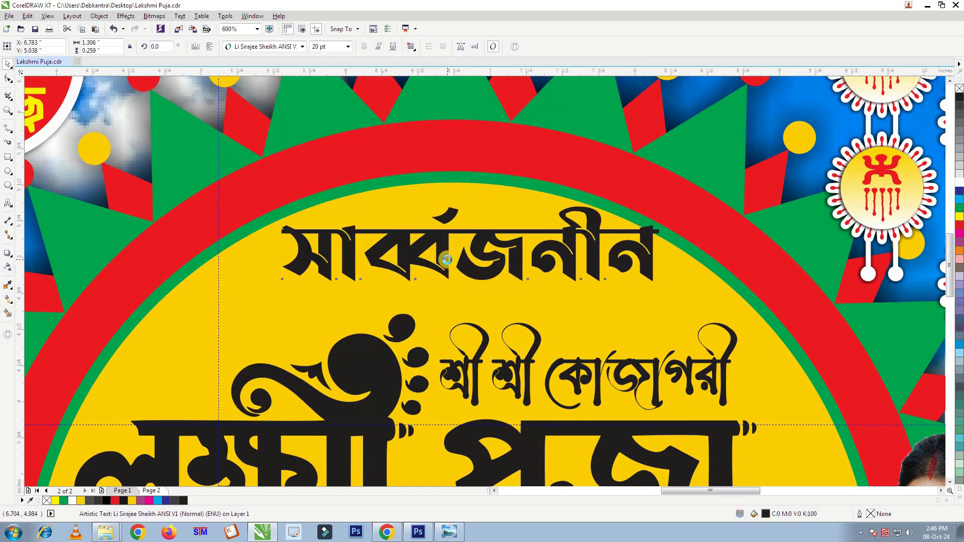
# - Narrow the সার্ব্বজনীন text to about 1.18 inches wide and position it near the top of the yellow circle
pyautogui.moveTo(458, 253); pyautogui.dragTo(458, 262)
pyautogui.scroll(1, 460, 262)
pyautogui.moveTo(653, 261); pyautogui.dragTo(609, 261)
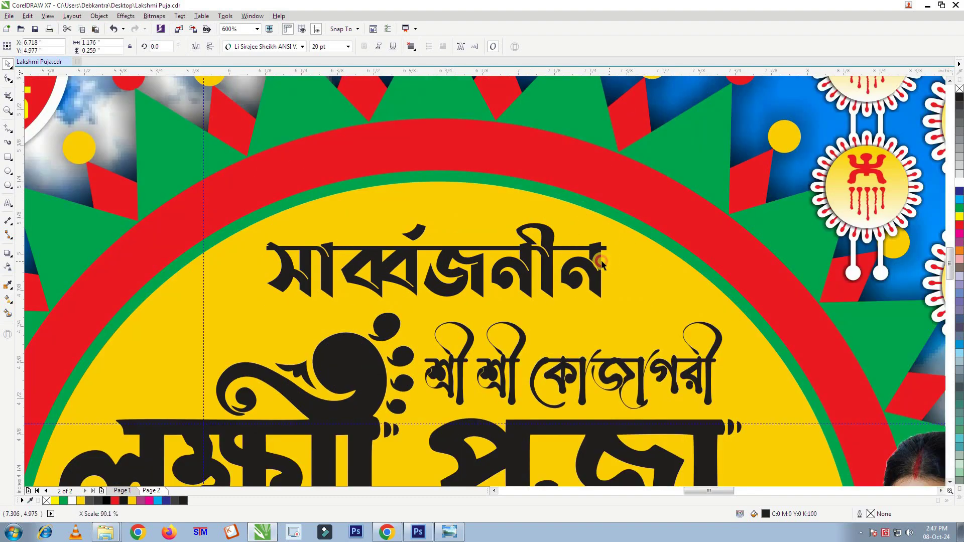
pyautogui.moveTo(414, 252); pyautogui.dragTo(406, 237)
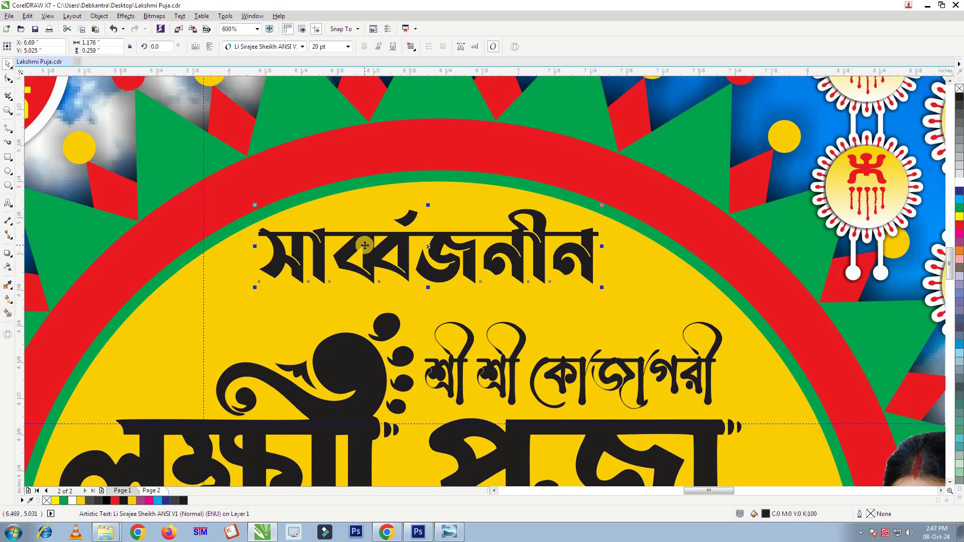
# - Fill the সার্ব্বজনীন text with dark blue (C100 M100 Y0 K0) and give it a 1.5 pt white outline behind the fill
pyautogui.click(959, 193)
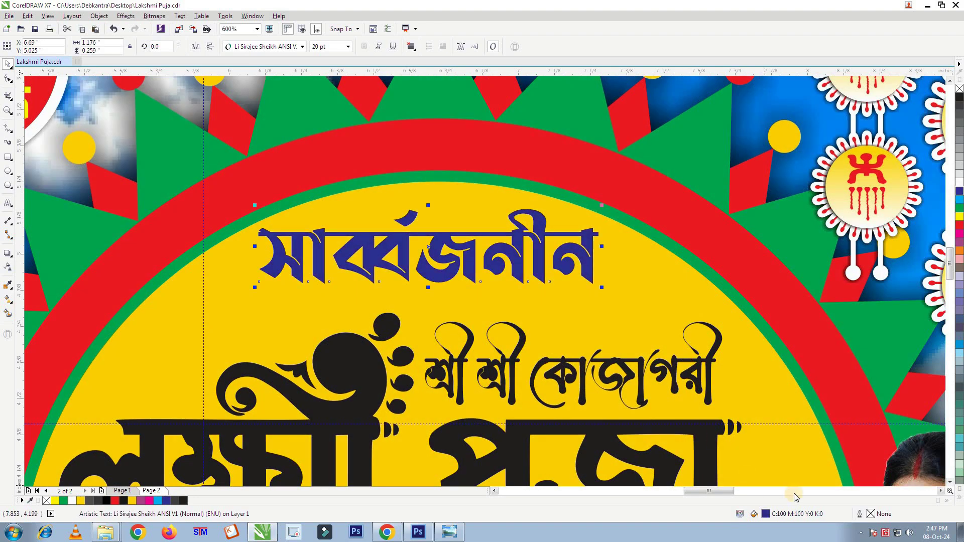
pyautogui.doubleClick(871, 513)
pyautogui.click(418, 200)
pyautogui.click(397, 251)
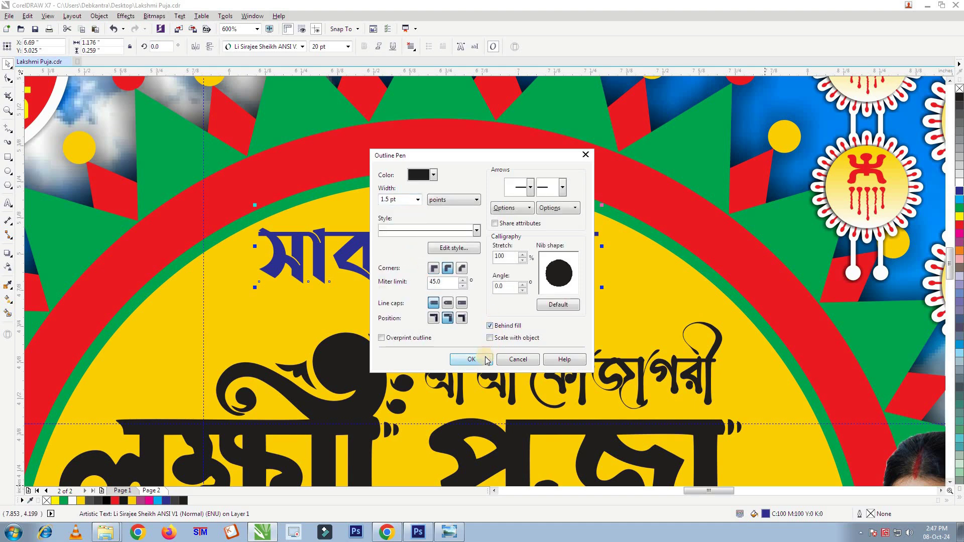
pyautogui.click(486, 358)
pyautogui.rightClick(959, 187)
pyautogui.scroll(2, 588, 274)
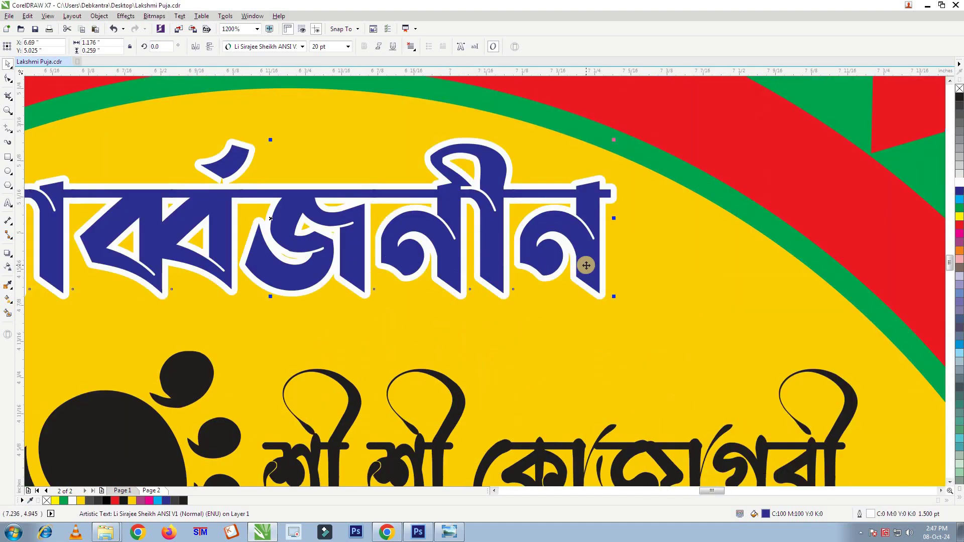
# - Duplicate the সার্ব্বজনীন text slightly down and right, give the copy a dark fill and outline, and bring the blue original to the front
pyautogui.moveTo(587, 265); pyautogui.dragTo(590, 271)
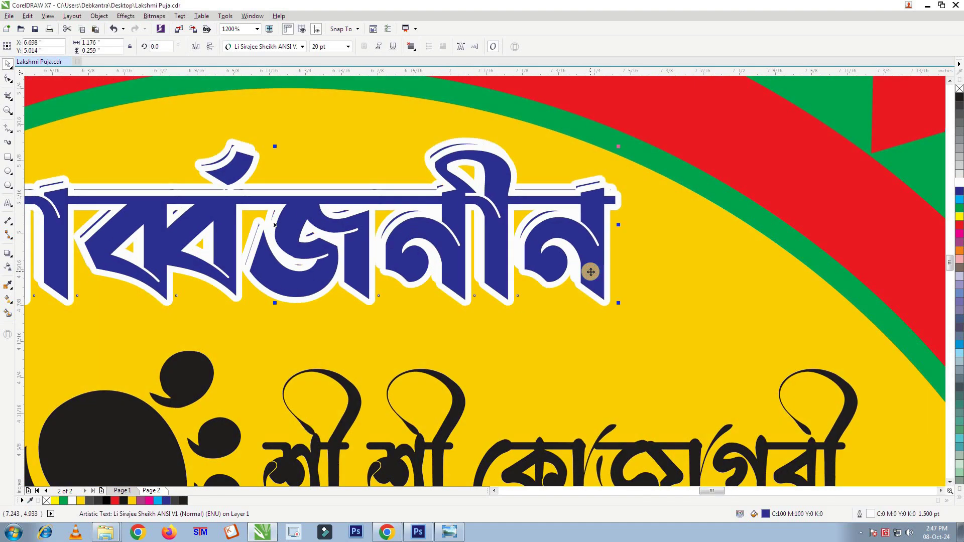
pyautogui.click(124, 501)
pyautogui.rightClick(123, 501)
pyautogui.scroll(-1, 520, 356)
pyautogui.scroll(1, 228, 277)
pyautogui.click(226, 276)
pyautogui.hotkey('shift', 'pageup')
pyautogui.scroll(-1, 224, 274)
pyautogui.scroll(-1, 439, 237)
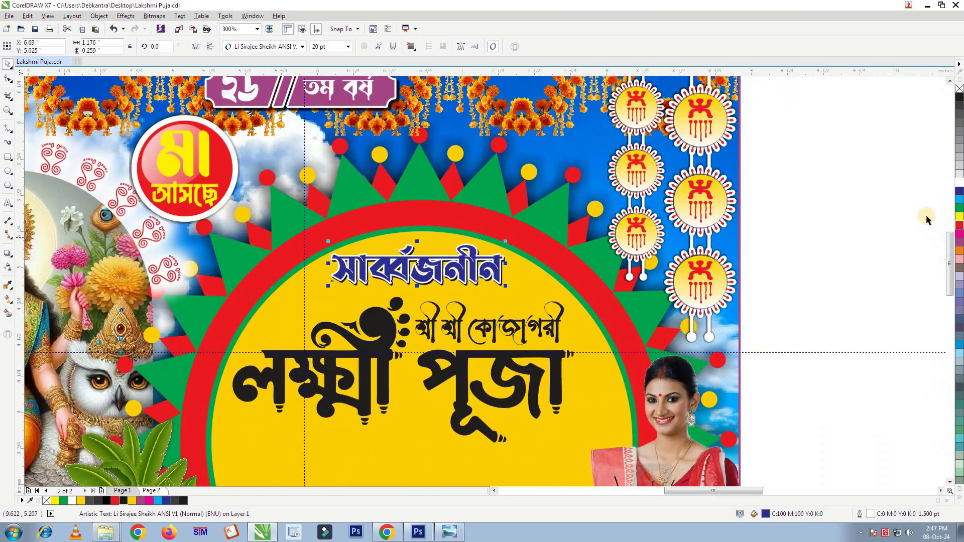
# - Nudge the লক্ষ্মী পূজা title up and to the right beneath the সার্ব্বজনীন text
pyautogui.click(799, 213)
pyautogui.moveTo(387, 370); pyautogui.dragTo(387, 365)
pyautogui.scroll(-1, 549, 219)
pyautogui.scroll(1, 465, 308)
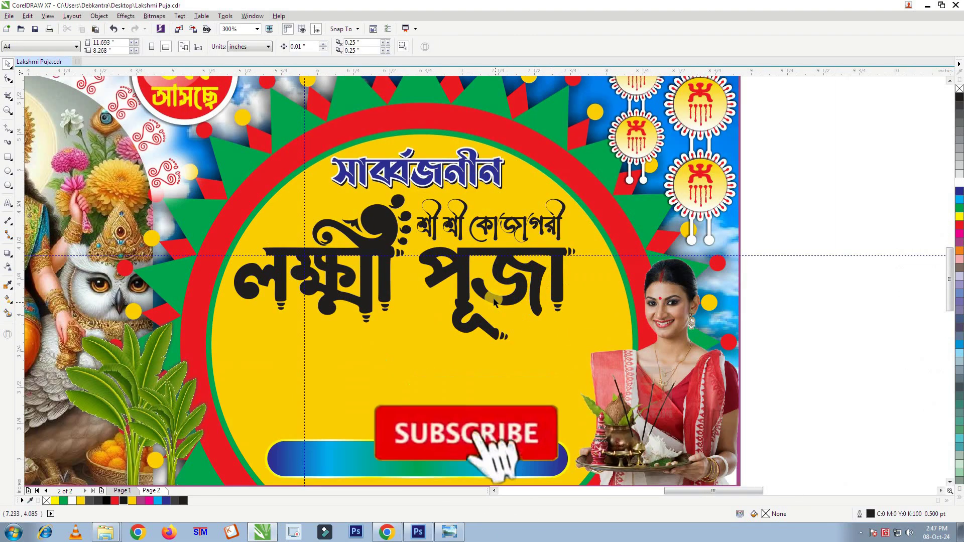
pyautogui.moveTo(559, 278); pyautogui.dragTo(564, 277)
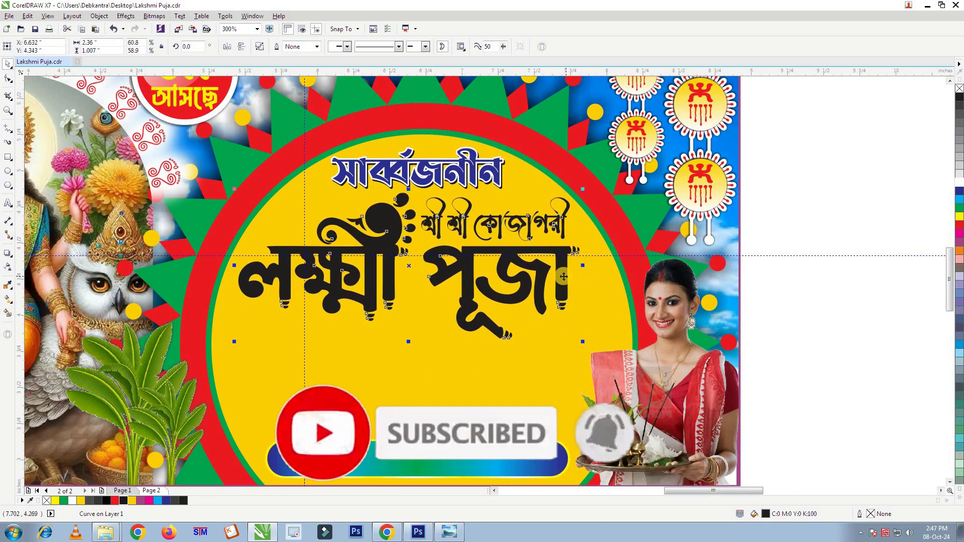
# - Fill the লক্ষ্মী পূজা title with a vertical fountain fill running from red at the bottom to dark blue at the top
pyautogui.click(958, 226)
pyautogui.click(8, 300)
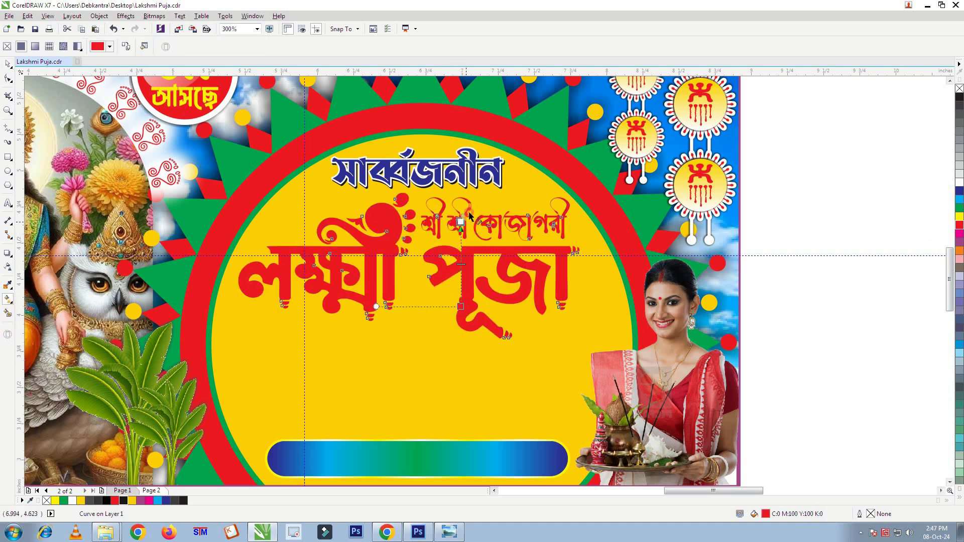
pyautogui.moveTo(469, 222); pyautogui.dragTo(465, 200)
pyautogui.click(960, 191)
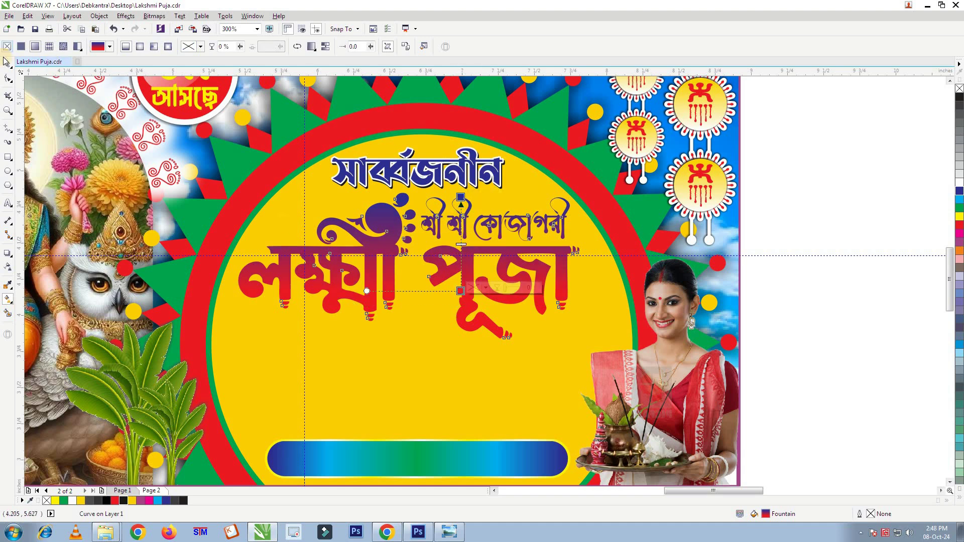
# - Give the লক্ষ্মী পূজা title a 1.5 pt white outline behind its fill
pyautogui.press('space')
pyautogui.doubleClick(873, 512)
pyautogui.click(418, 200)
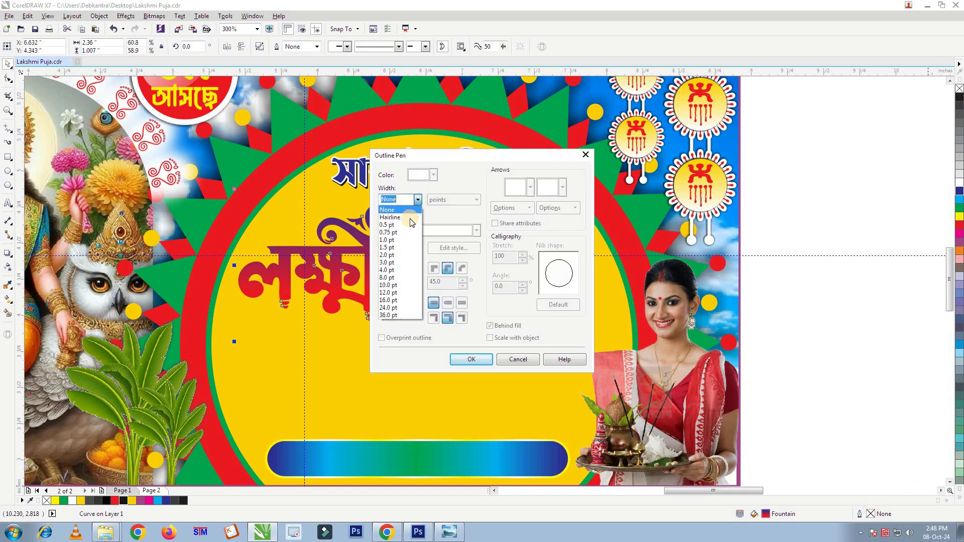
pyautogui.click(402, 244)
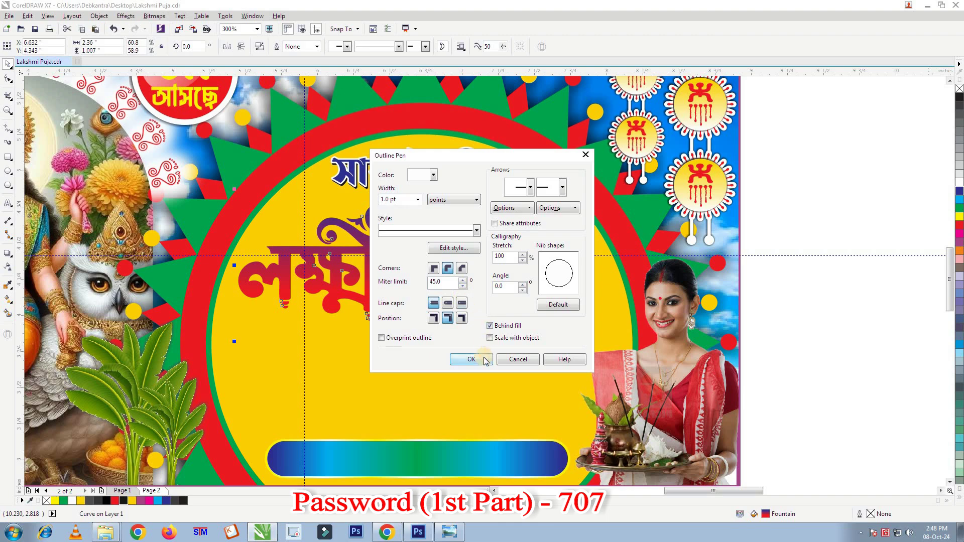
pyautogui.click(489, 360)
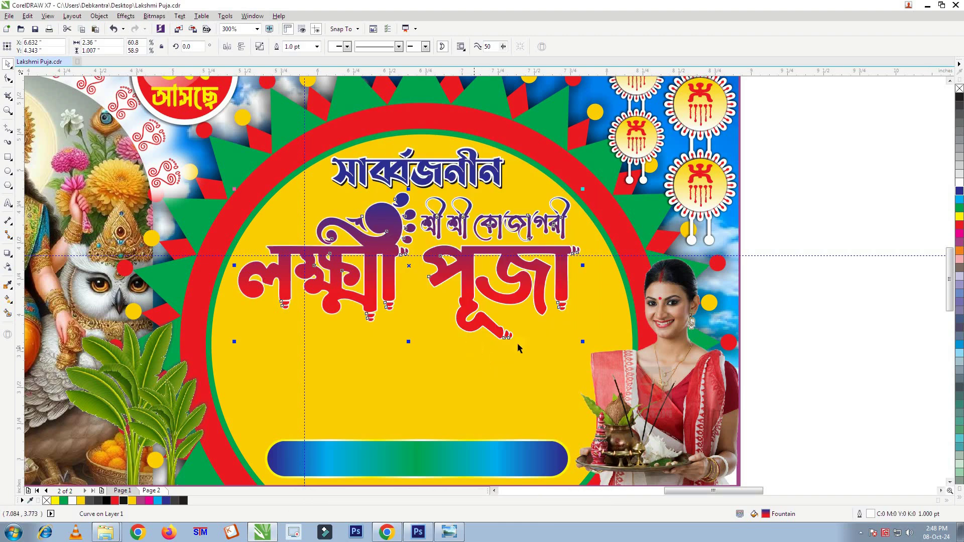
pyautogui.doubleClick(873, 517)
pyautogui.click(417, 200)
pyautogui.click(402, 250)
pyautogui.click(468, 360)
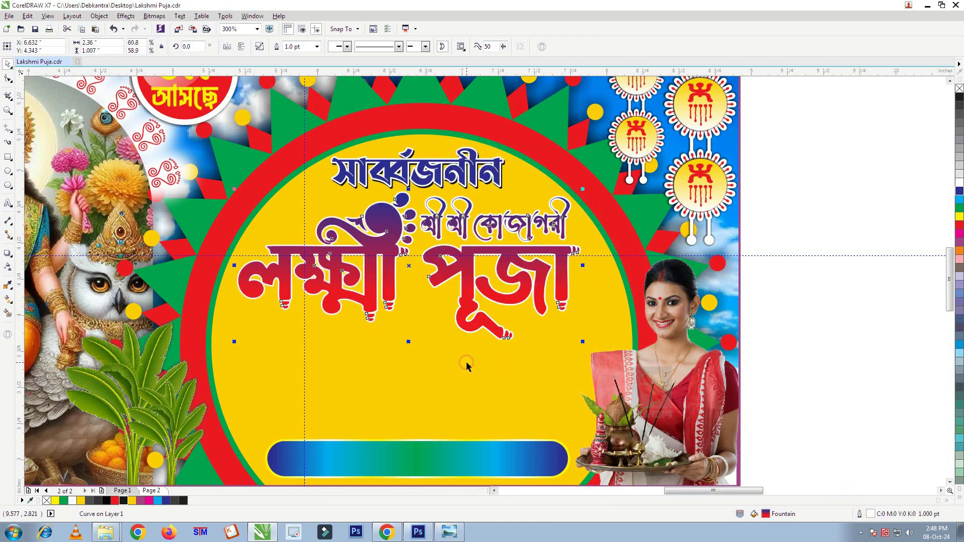
# - Duplicate the লক্ষ্মী পূজা title down and right, colour the copy's fill and outline cyan, and bring the gradient original to the front
pyautogui.scroll(2, 545, 298)
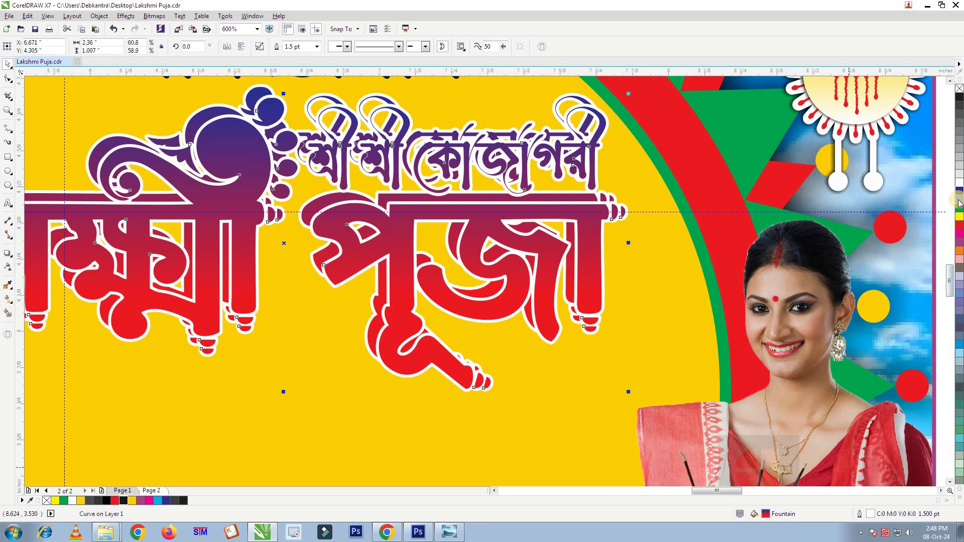
pyautogui.click(960, 203)
pyautogui.scroll(-4, 382, 271)
pyautogui.scroll(4, 298, 319)
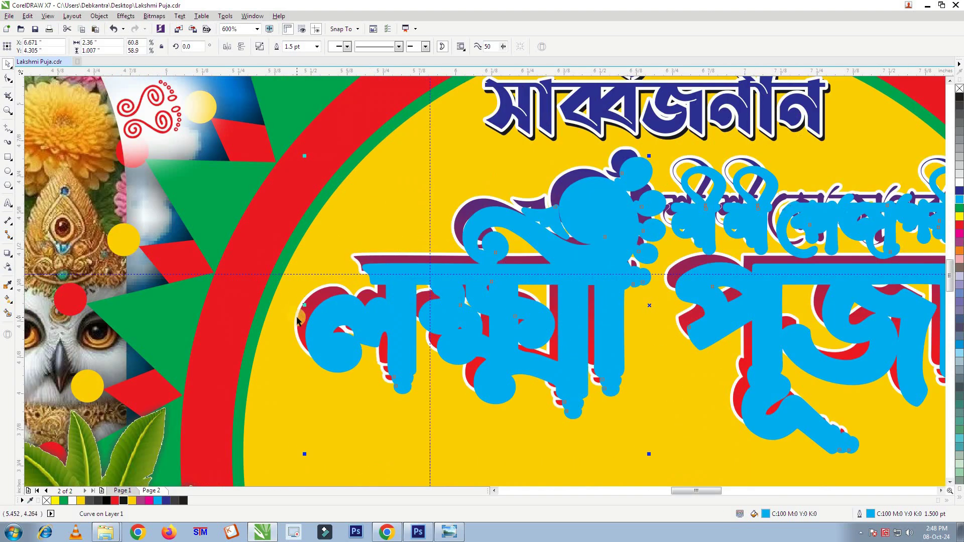
pyautogui.hotkey('shift', 'pageup')
# - Move the cyan copy closer behind the লক্ষ্মী পূজা title so it forms a narrow shadow
pyautogui.scroll(-1, 297, 317)
pyautogui.click(573, 387)
pyautogui.scroll(1, 573, 388)
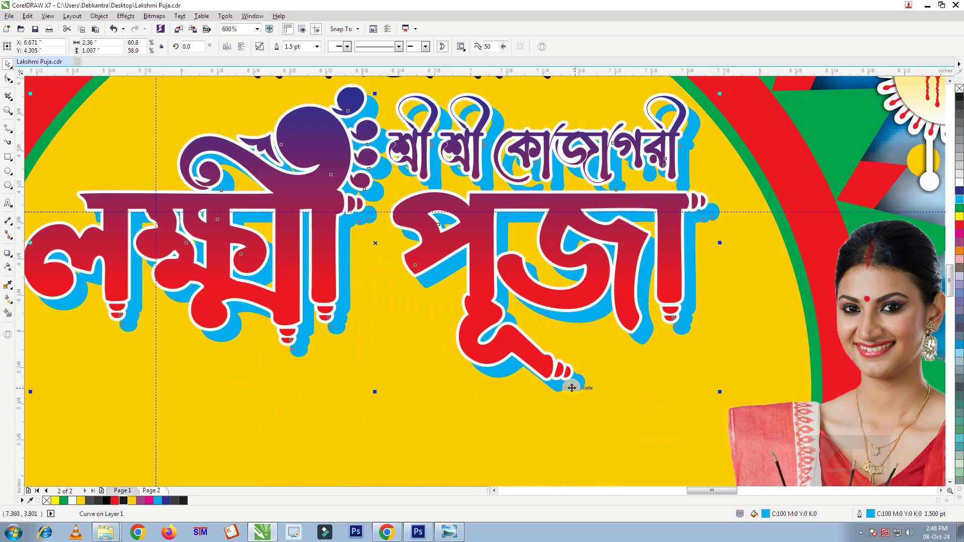
pyautogui.moveTo(571, 388); pyautogui.dragTo(562, 381)
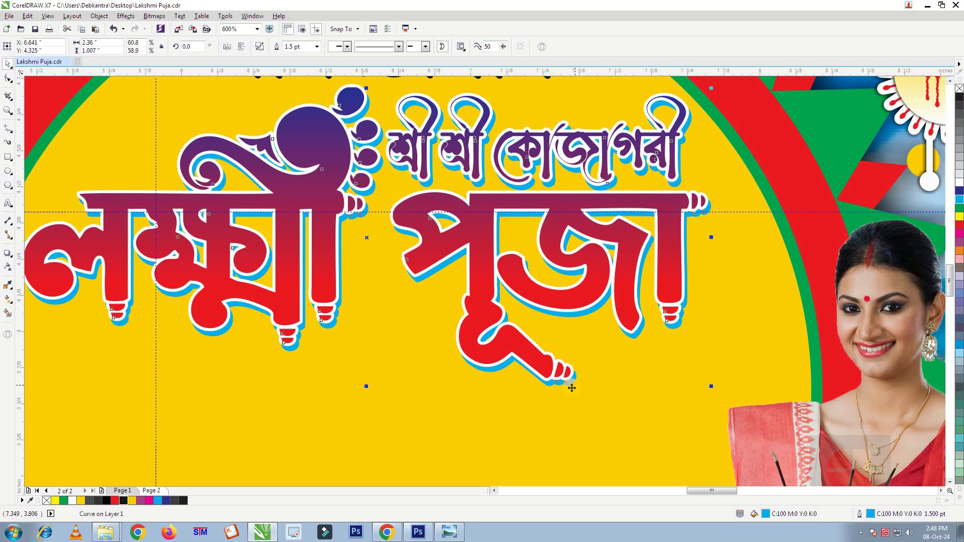
pyautogui.scroll(-1, 557, 356)
pyautogui.scroll(1, 576, 370)
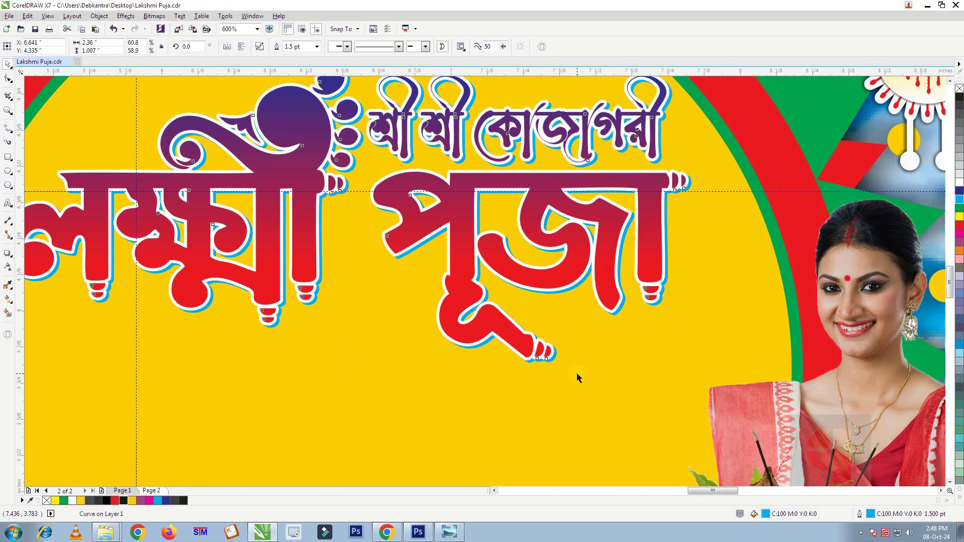
# - Fine-tune the cyan shadow's offset slightly down and right of the title, and clear the selection
pyautogui.press('Right')
pyautogui.press('Down')
pyautogui.scroll(-1, 577, 373)
pyautogui.press('Left')
pyautogui.press('Up')
pyautogui.scroll(2, 468, 275)
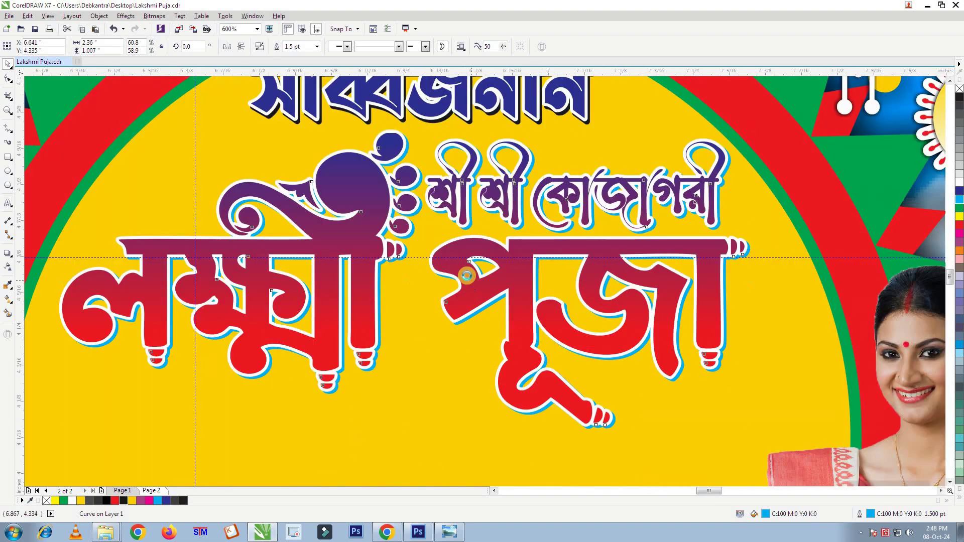
pyautogui.scroll(-1, 408, 261)
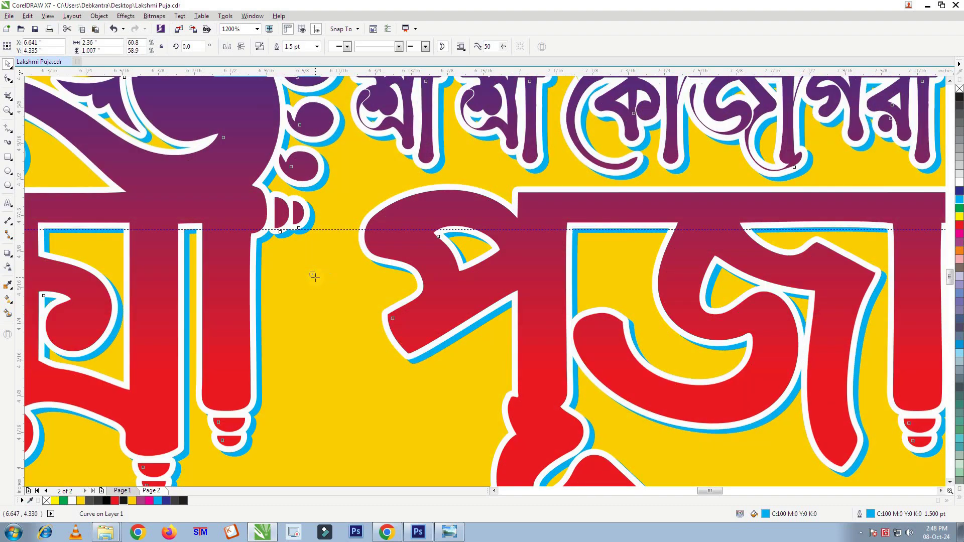
pyautogui.scroll(-1, 313, 276)
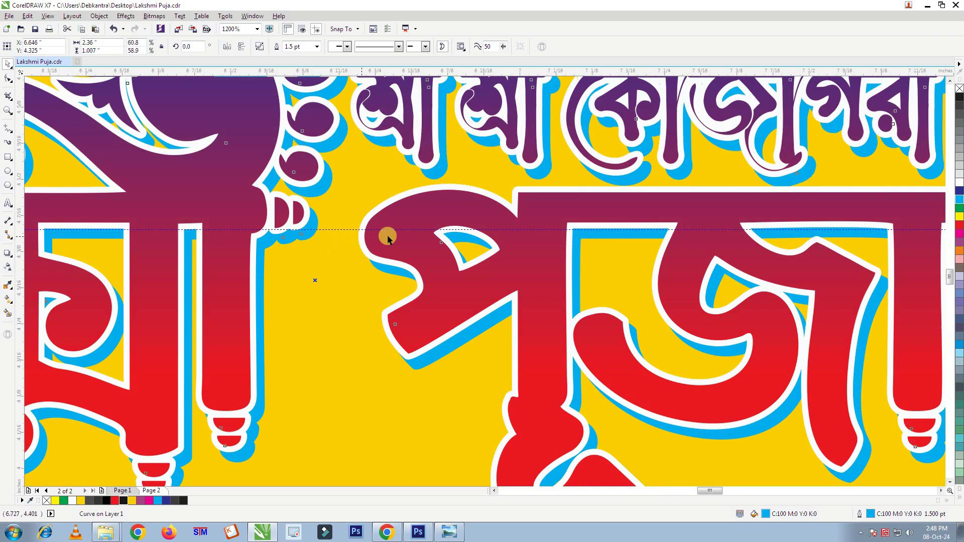
pyautogui.click(405, 242)
pyautogui.press('Escape')
pyautogui.hscroll(-2, 567, 241)
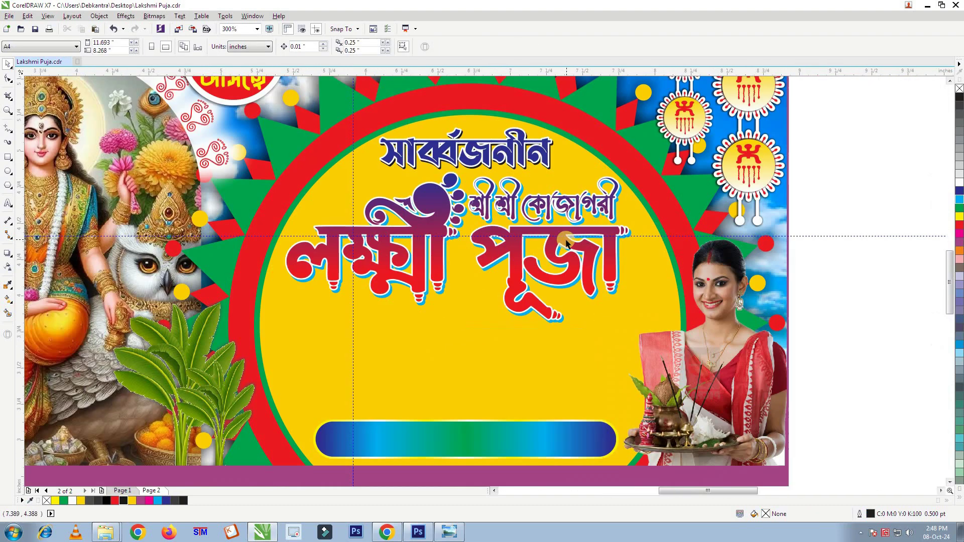
# - Draw a rectangle about 0.62 × 0.17 in at the yellow circle's left edge below the title and fully round its right-hand corners
pyautogui.click(7, 157)
pyautogui.moveTo(261, 295); pyautogui.dragTo(276, 304)
pyautogui.moveTo(349, 320); pyautogui.dragTo(349, 319)
pyautogui.scroll(1, 324, 311)
pyautogui.click(7, 80)
pyautogui.press('space')
pyautogui.moveTo(294, 319); pyautogui.dragTo(294, 325)
# - Fill the rounded bar green (C100 M0 Y100 K0) without outline and place a mirrored copy at the yellow circle's right edge
pyautogui.click(959, 208)
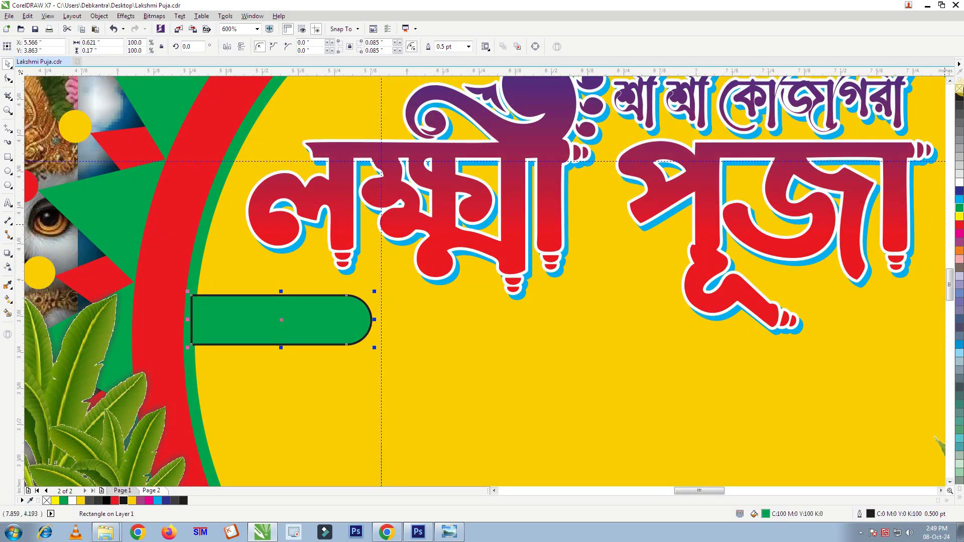
pyautogui.rightClick(959, 88)
pyautogui.scroll(-1, 342, 382)
pyautogui.moveTo(256, 356); pyautogui.dragTo(637, 376)
pyautogui.scroll(-3, 380, 351)
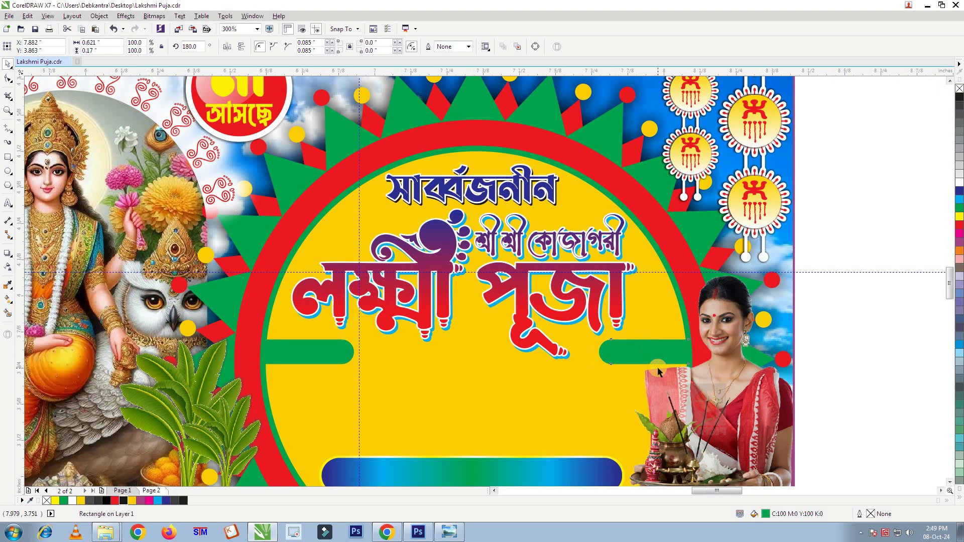
pyautogui.press('Escape')
# - Move the পরিচালনায়– text onto the left green bar, set it to 14 pt, and fill it white
pyautogui.moveTo(897, 227); pyautogui.dragTo(710, 246)
pyautogui.moveTo(899, 257); pyautogui.dragTo(715, 321)
pyautogui.moveTo(711, 249); pyautogui.dragTo(431, 377)
pyautogui.scroll(2, 430, 376)
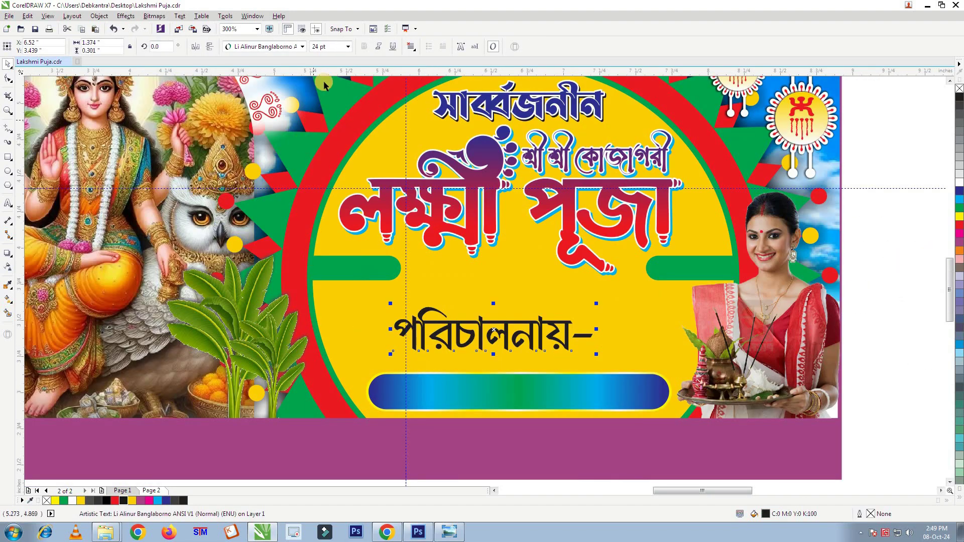
pyautogui.write('14')
pyautogui.press('Return')
pyautogui.click(959, 182)
pyautogui.moveTo(398, 354); pyautogui.dragTo(309, 277)
pyautogui.scroll(2, 309, 278)
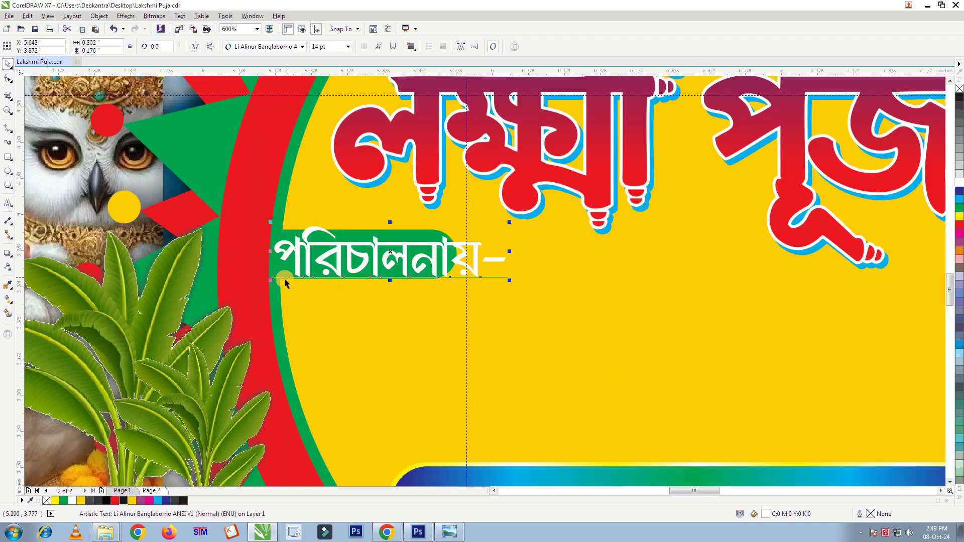
# - Enlarge the left green bar to about 0.87 × 0.21 in so it encloses the পরিচালনায়– text
pyautogui.moveTo(390, 252); pyautogui.dragTo(366, 295)
pyautogui.click(368, 235)
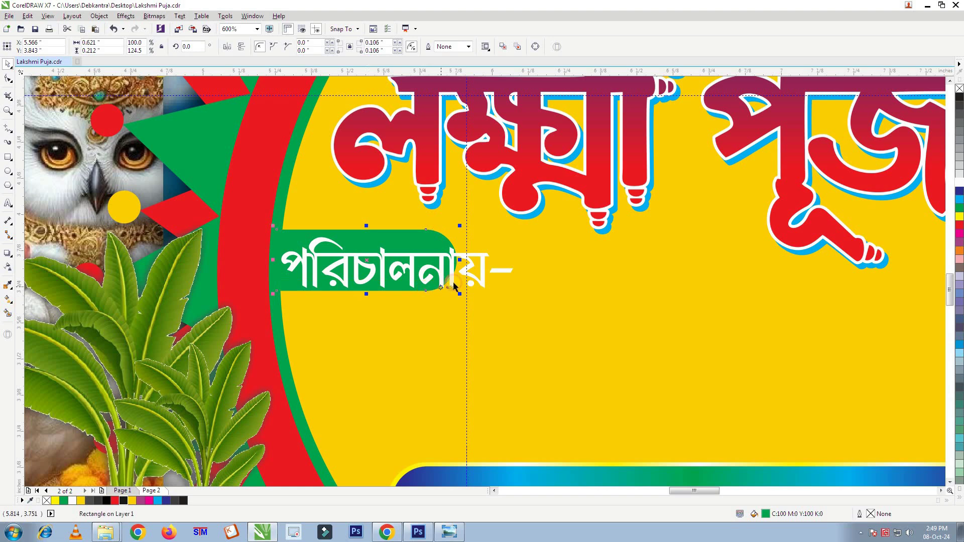
pyautogui.moveTo(460, 260); pyautogui.dragTo(528, 261)
pyautogui.click(508, 268)
pyautogui.keyDown('shift'); pyautogui.click(525, 260); pyautogui.keyUp('shift')
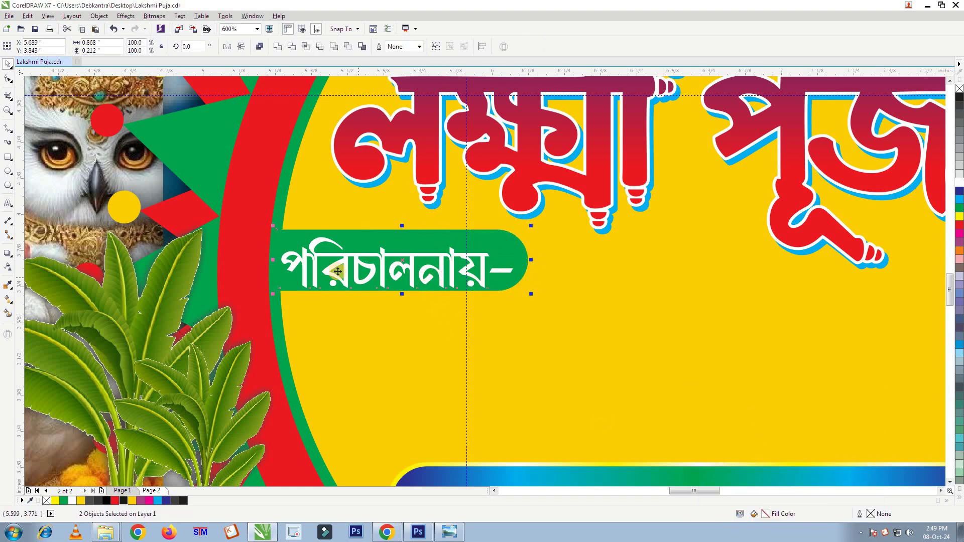
pyautogui.scroll(-1, 411, 300)
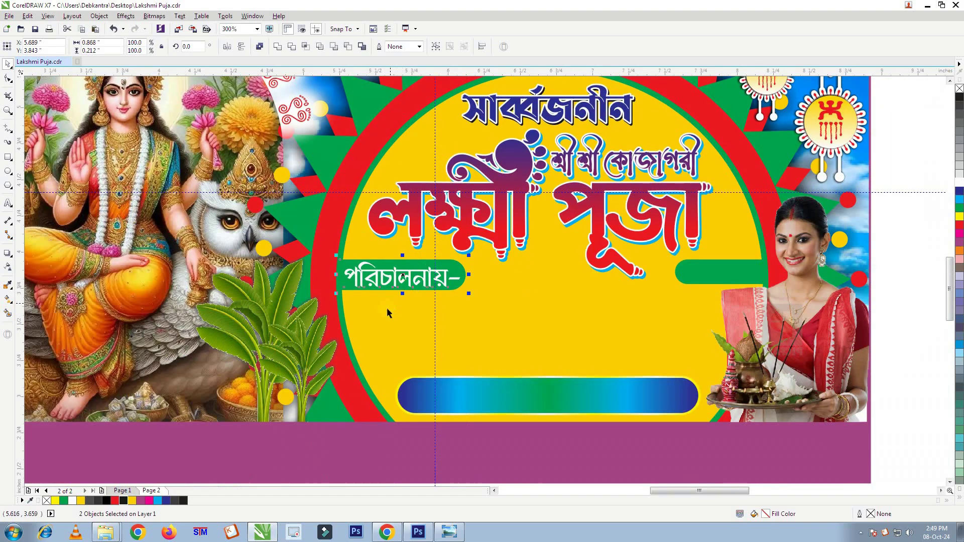
# - Increase the right green bar's height to about 0.203 in beside the woman's picture
pyautogui.hscroll(3, 487, 298)
pyautogui.click(563, 274)
pyautogui.scroll(1, 565, 295)
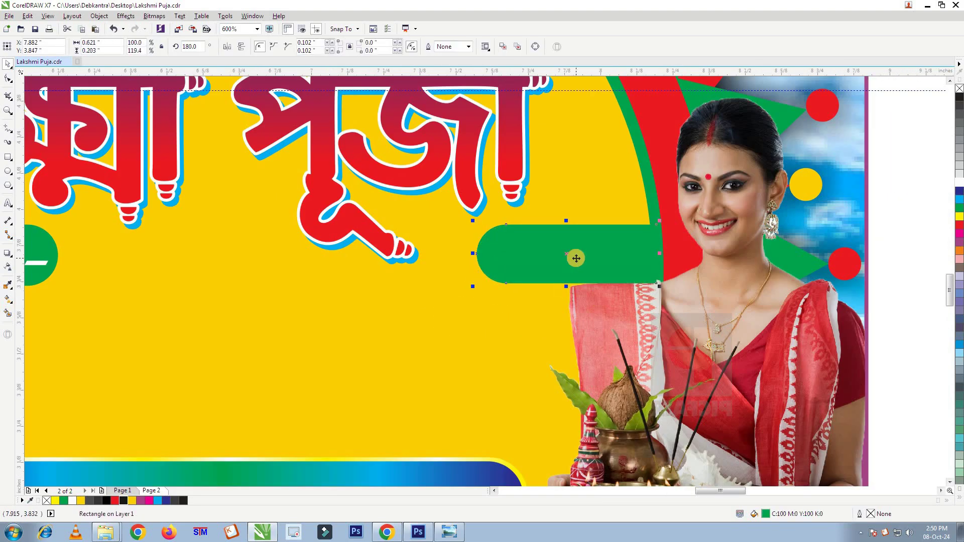
pyautogui.click(751, 177)
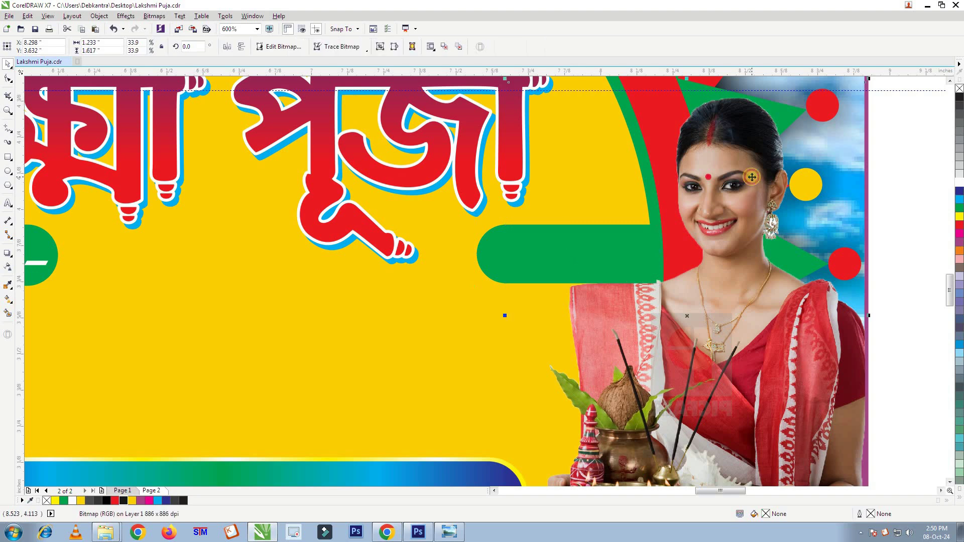
pyautogui.click(500, 252)
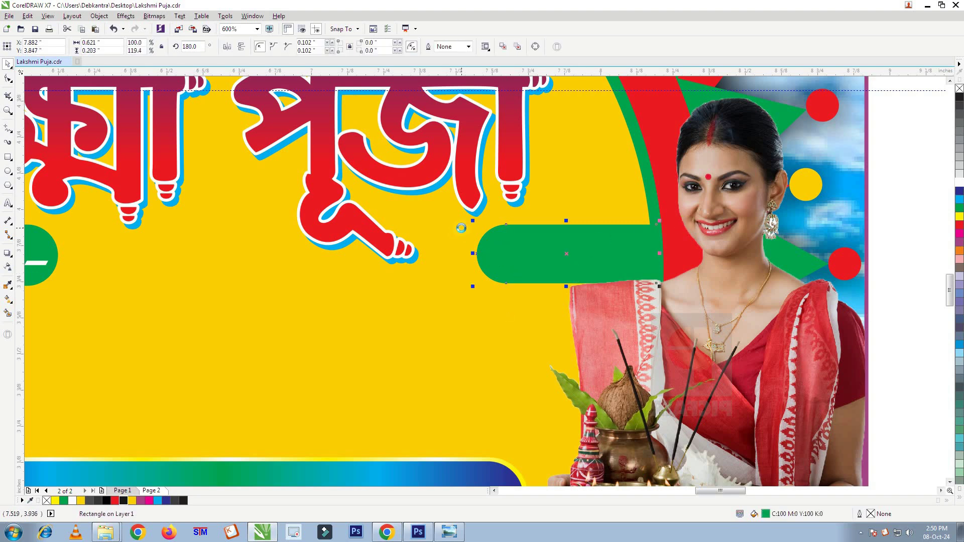
# - Bring the white ১৪৩১ সন text into the banner and change it to a bolder decorative Bengali font
pyautogui.scroll(-2, 463, 232)
pyautogui.click(828, 178)
pyautogui.moveTo(828, 178); pyautogui.dragTo(409, 206)
pyautogui.click(303, 46)
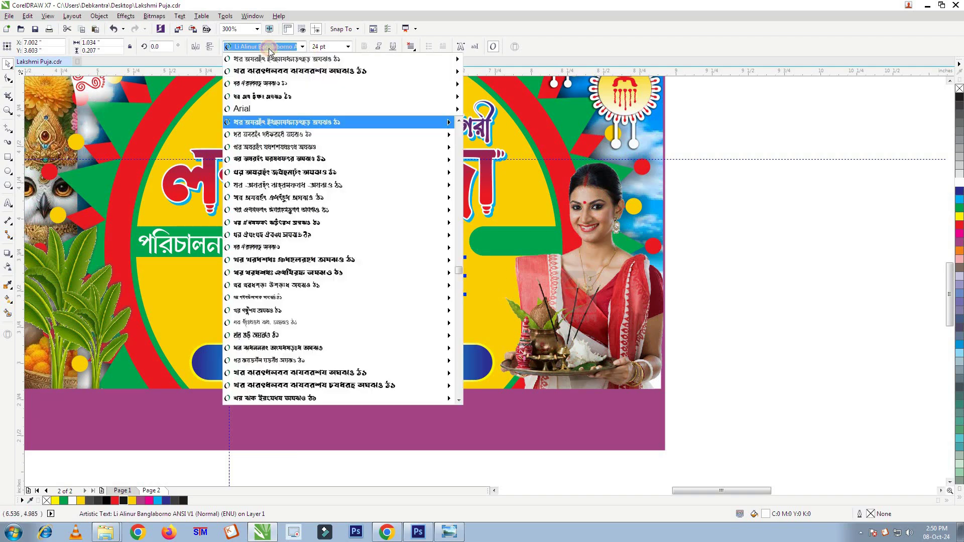
pyautogui.click(293, 88)
# - Fit the ১৪৩১ সন text onto the right green bar and widen the bar around it
pyautogui.moveTo(467, 297); pyautogui.dragTo(469, 217)
pyautogui.scroll(2, 463, 253)
pyautogui.click(469, 245)
pyautogui.click(517, 222)
pyautogui.moveTo(627, 244); pyautogui.dragTo(644, 255)
pyautogui.moveTo(556, 247); pyautogui.dragTo(552, 250)
pyautogui.scroll(-2, 536, 252)
pyautogui.click(760, 211)
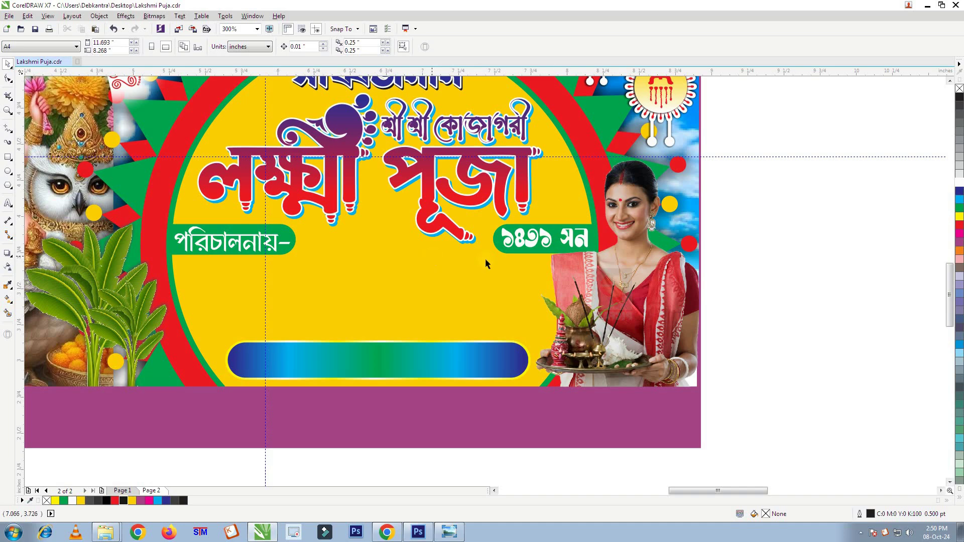
# - Move the কুন্দখালী গ্রামবাসীবৃন্দ text below the green bars and set its size to 18 pt
pyautogui.scroll(-2, 585, 281)
pyautogui.moveTo(904, 221); pyautogui.dragTo(405, 285)
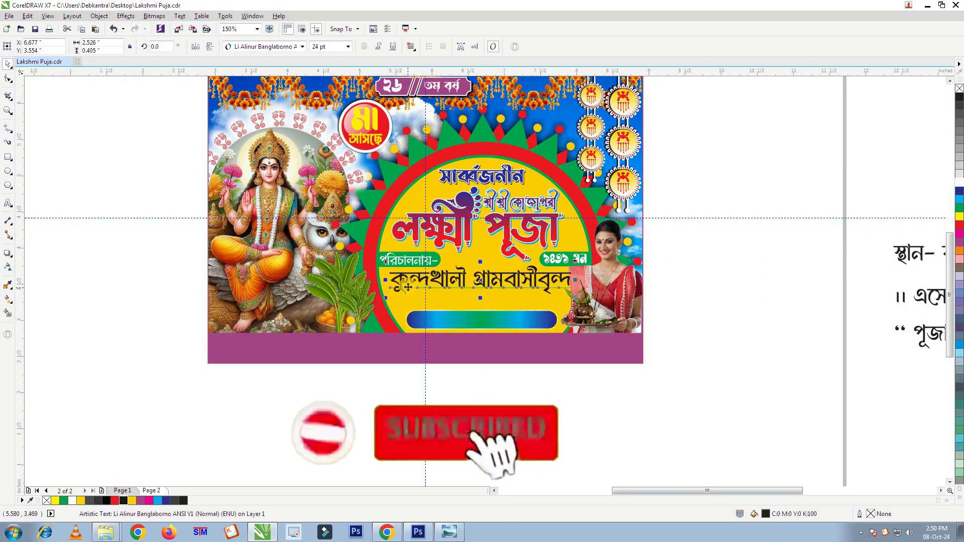
pyautogui.scroll(2, 422, 284)
pyautogui.click(327, 46)
pyautogui.write('18')
pyautogui.press('Return')
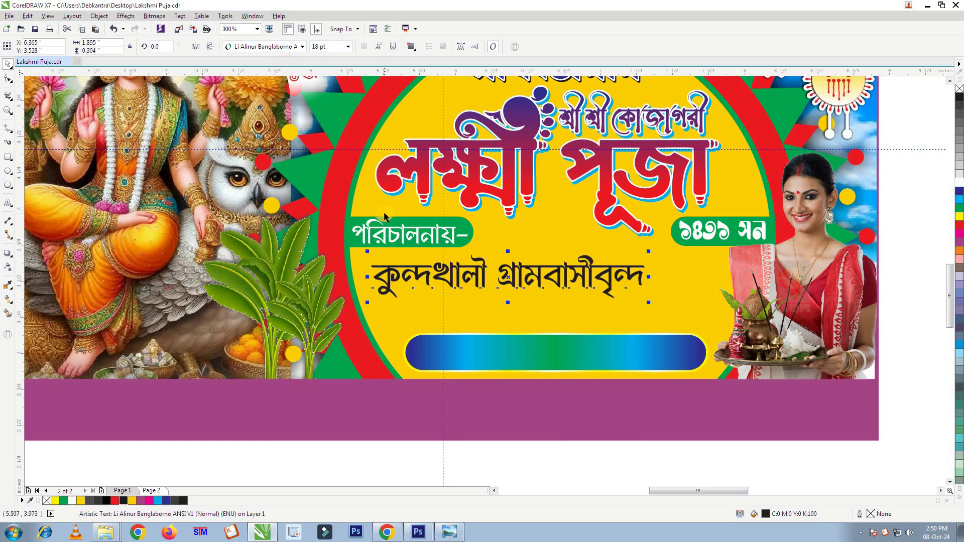
# - Set the কুন্দখালী গ্রামবাসীবৃন্দ text in Li Alinur Niladri ANSI V1, widen it slightly between the bars, and fill it magenta
pyautogui.click(270, 46)
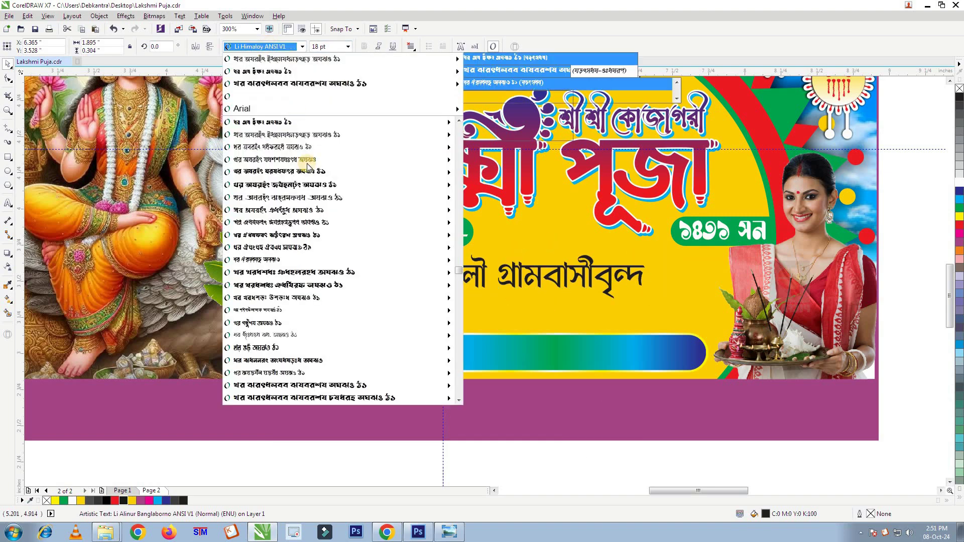
pyautogui.click(282, 173)
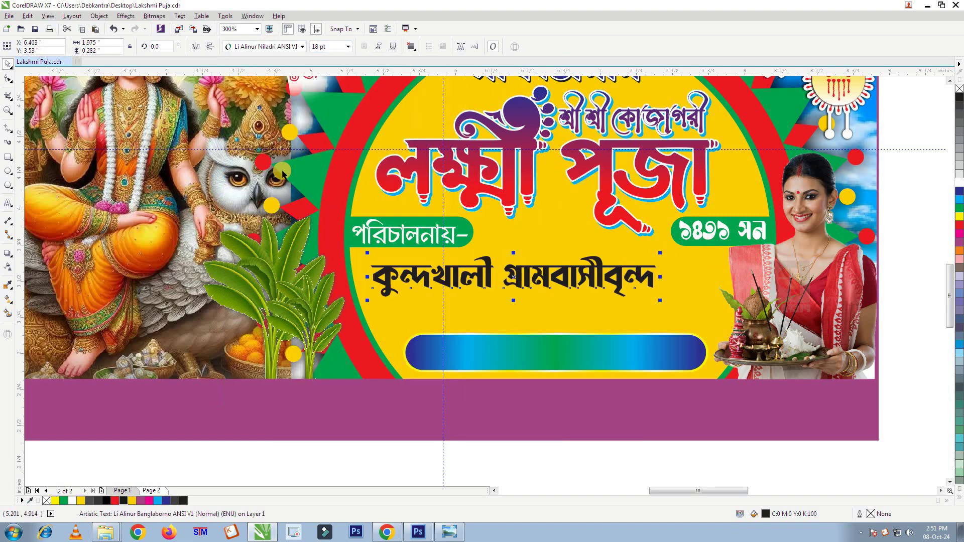
pyautogui.moveTo(508, 278); pyautogui.dragTo(552, 267)
pyautogui.moveTo(701, 267); pyautogui.dragTo(705, 267)
pyautogui.click(949, 243)
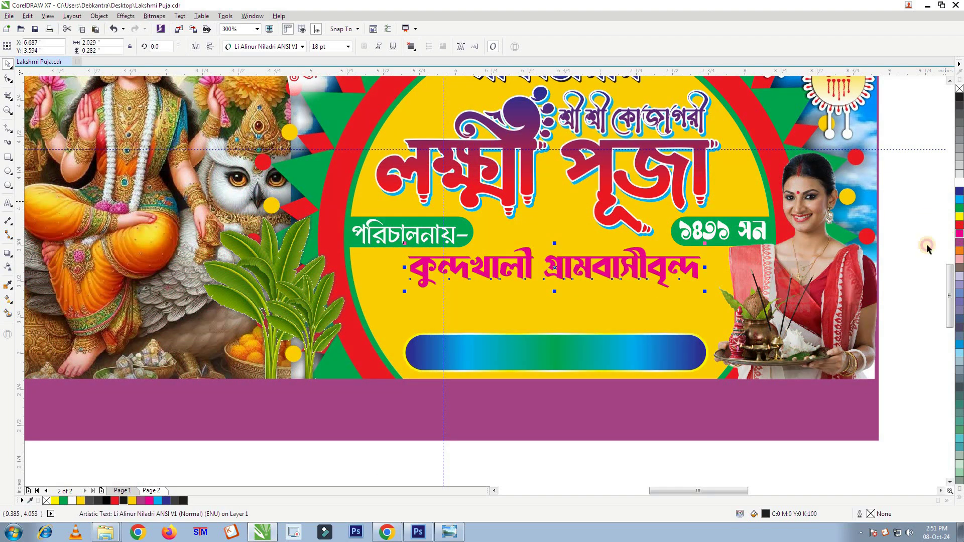
# - Add a 1.5 pt white outline to the কুন্দখালী গ্রামবাসীবৃন্দ text
pyautogui.doubleClick(872, 513)
pyautogui.click(422, 200)
pyautogui.click(397, 236)
pyautogui.click(433, 176)
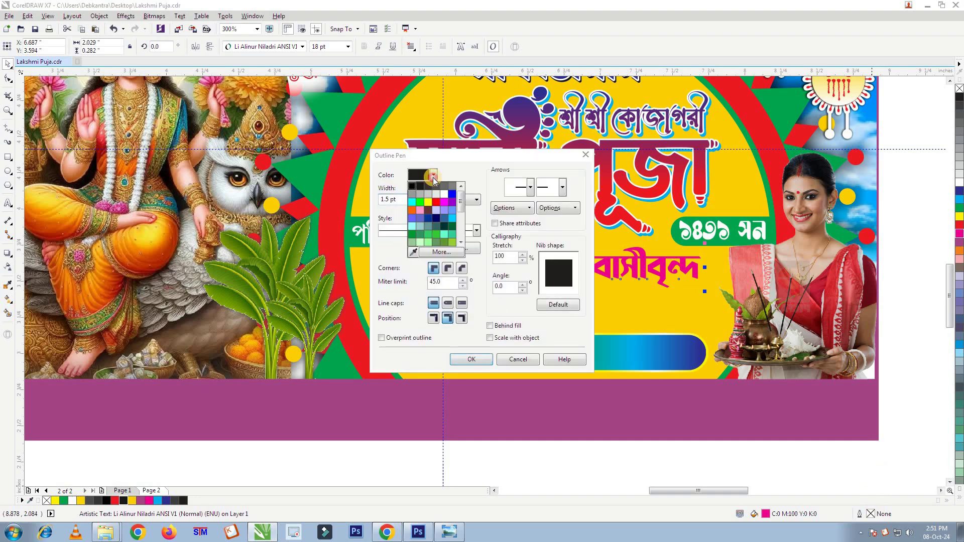
pyautogui.click(444, 194)
pyautogui.click(476, 360)
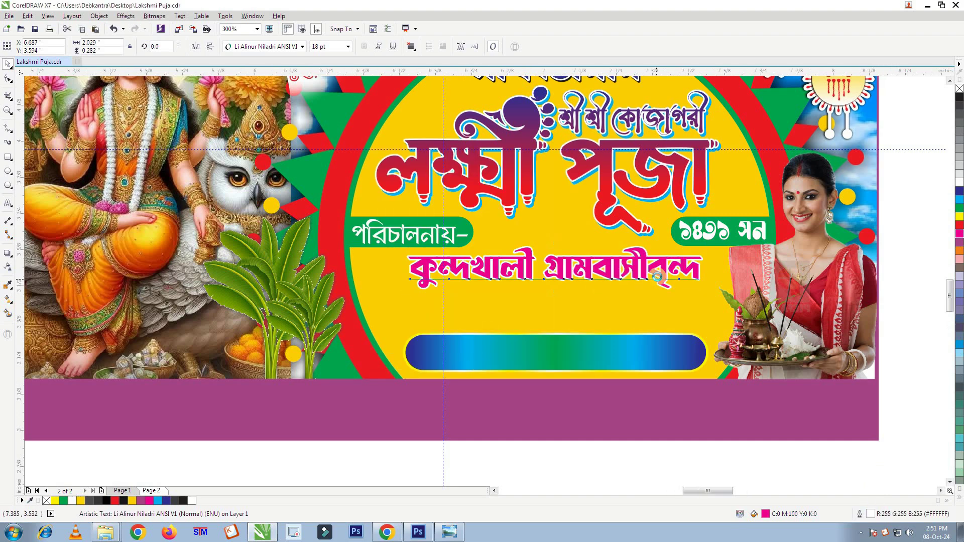
# - Duplicate the কুন্দখালী গ্রামবাসীবৃন্দ text slightly down and right as a 90% black shadow, with the magenta original in front
pyautogui.scroll(2, 657, 277)
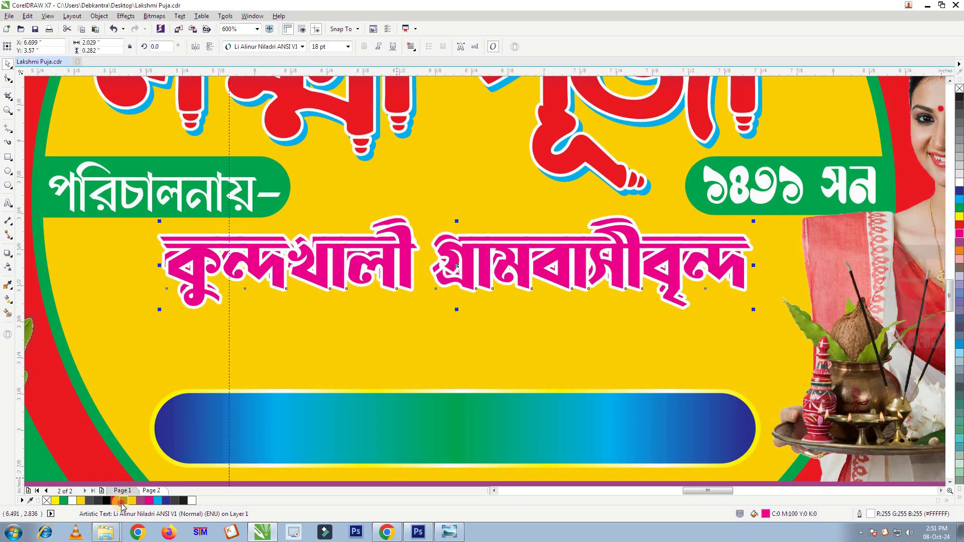
pyautogui.click(122, 501)
pyautogui.hotkey('shift', 'pageup')
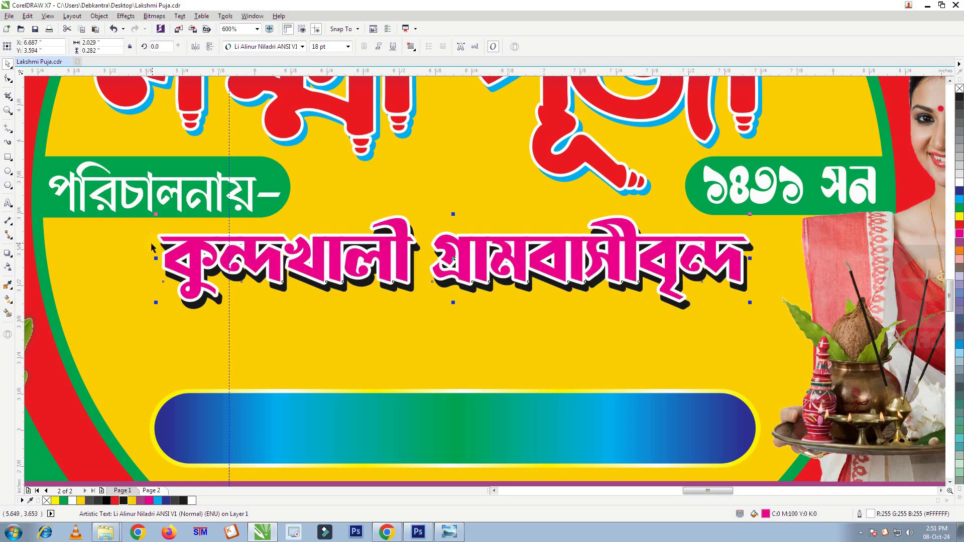
pyautogui.scroll(-1, 310, 299)
pyautogui.click(533, 296)
pyautogui.scroll(1, 527, 295)
pyautogui.click(534, 296)
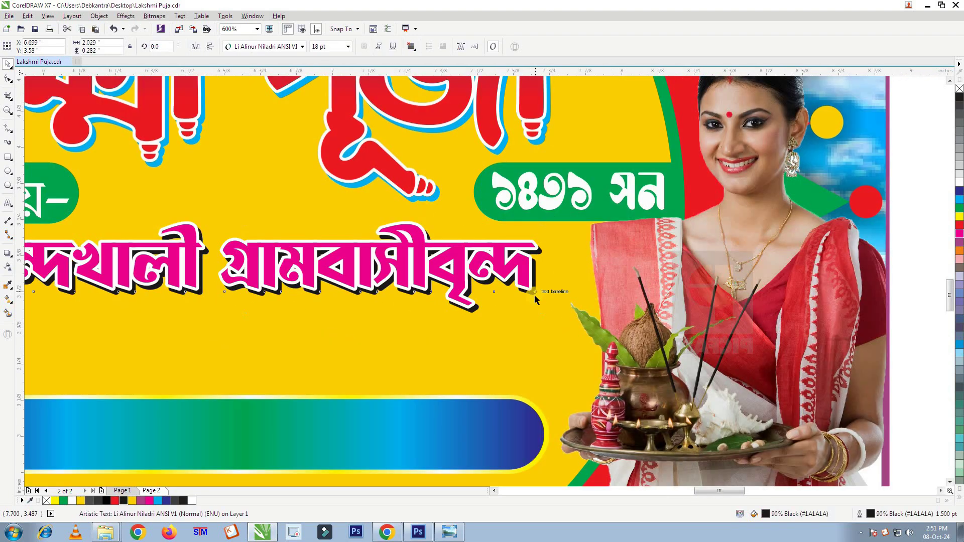
# - Move the location text beginning with স্থান– to just above the blue-green gradient bar and set its size to 16 pt
pyautogui.scroll(-4, 535, 295)
pyautogui.click(635, 257)
pyautogui.scroll(1, 635, 258)
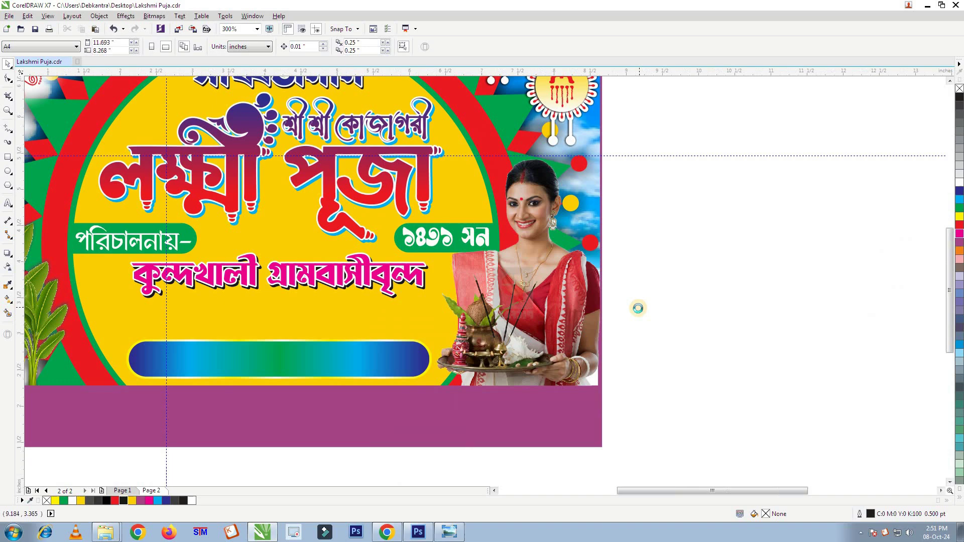
pyautogui.scroll(-1, 638, 309)
pyautogui.moveTo(882, 268); pyautogui.dragTo(396, 324)
pyautogui.scroll(2, 396, 324)
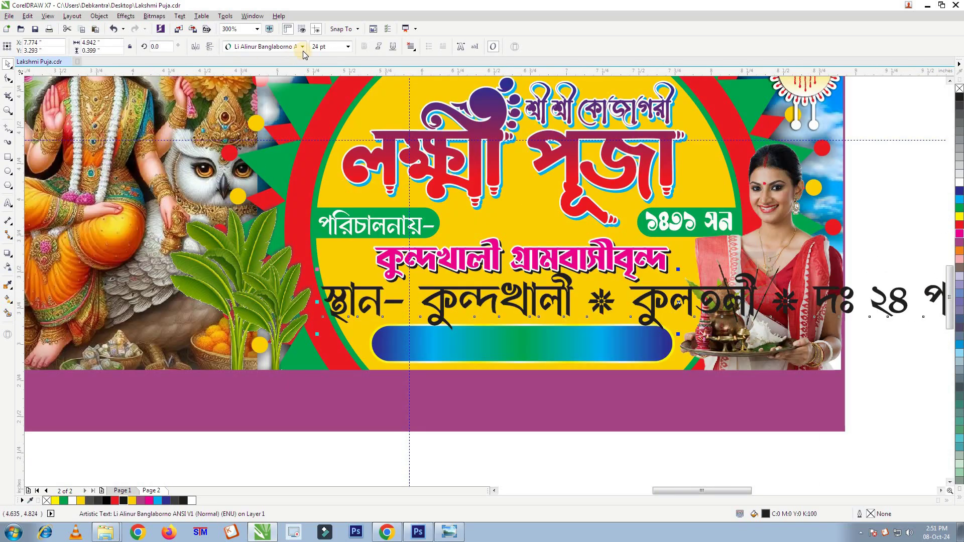
pyautogui.write('16')
pyautogui.press('Return')
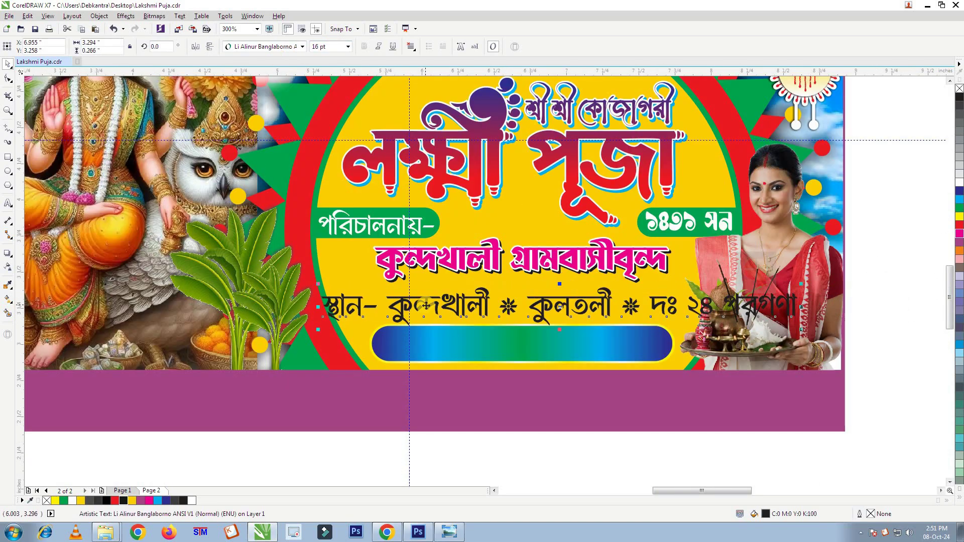
# - Set the location text in Li Sabbir Ashalota 1 ANSI V1 at 14 pt and narrow it to 2.5 inches inside the yellow circle
pyautogui.click(267, 49)
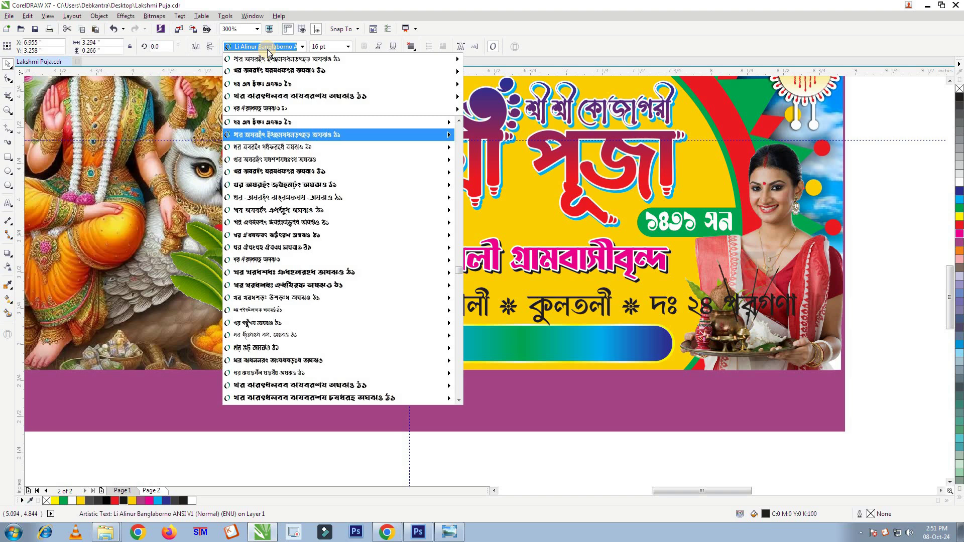
pyautogui.scroll(-1, 278, 301)
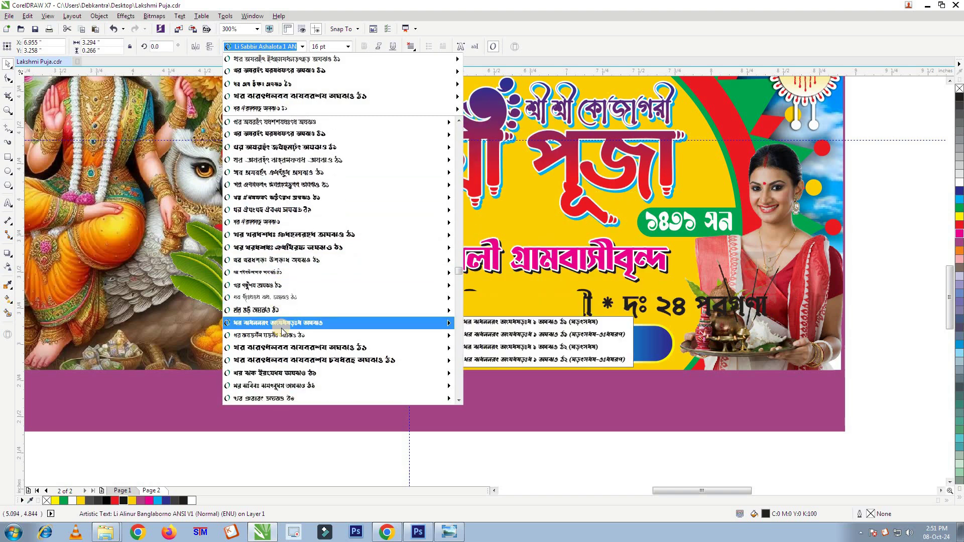
pyautogui.click(281, 327)
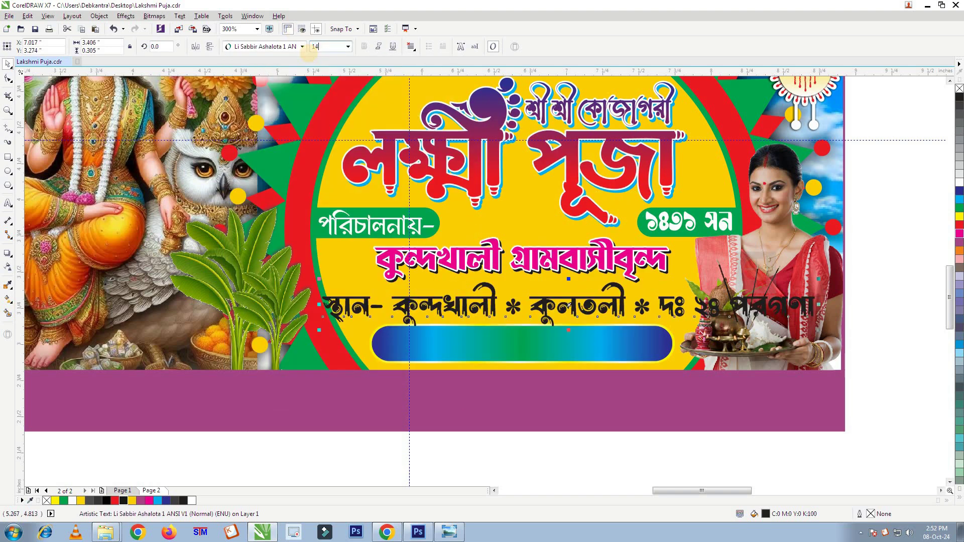
pyautogui.write('14')
pyautogui.press('Return')
pyautogui.moveTo(327, 305); pyautogui.dragTo(332, 305)
pyautogui.moveTo(439, 309); pyautogui.dragTo(434, 303)
pyautogui.moveTo(755, 304); pyautogui.dragTo(698, 305)
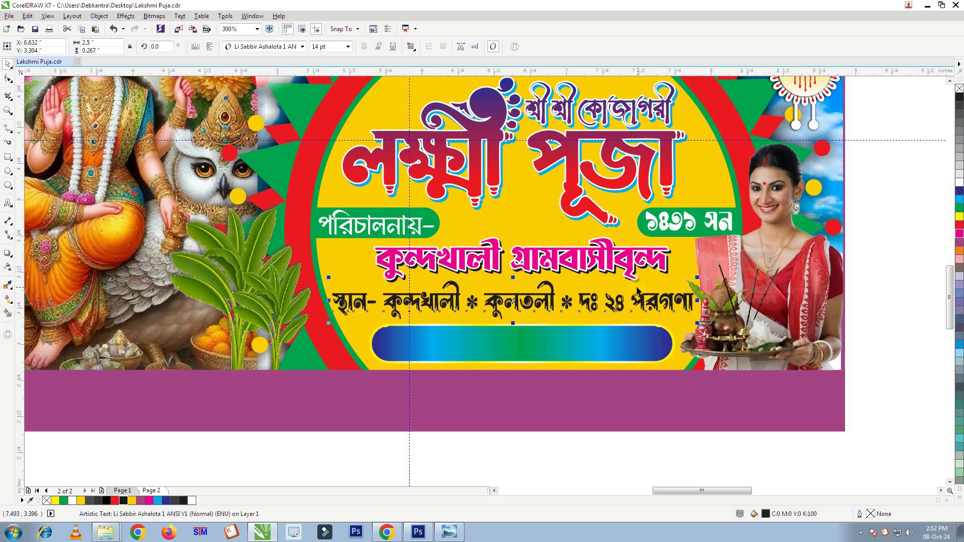
# - Fill the location text green and give it a 1 pt white outline behind the fill
pyautogui.click(959, 210)
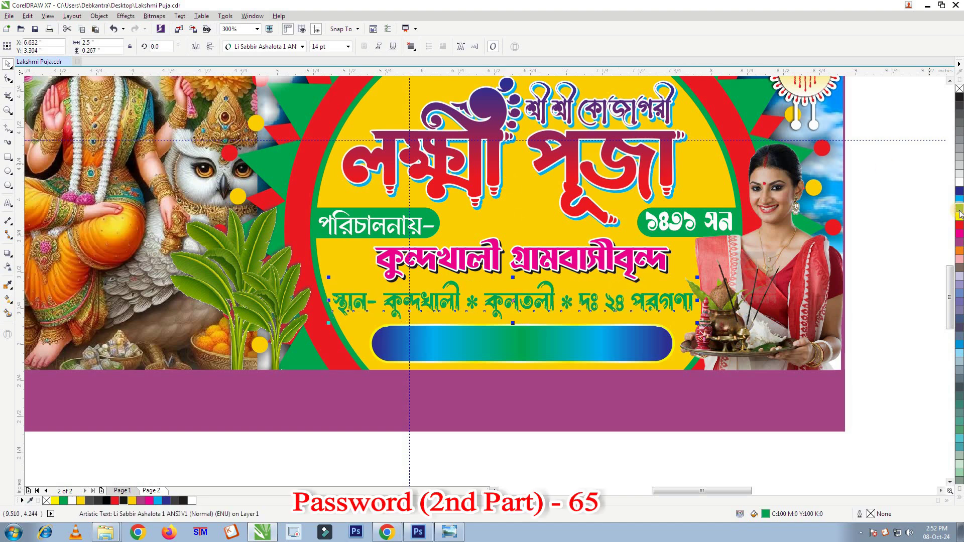
pyautogui.doubleClick(870, 512)
pyautogui.click(417, 200)
pyautogui.click(396, 240)
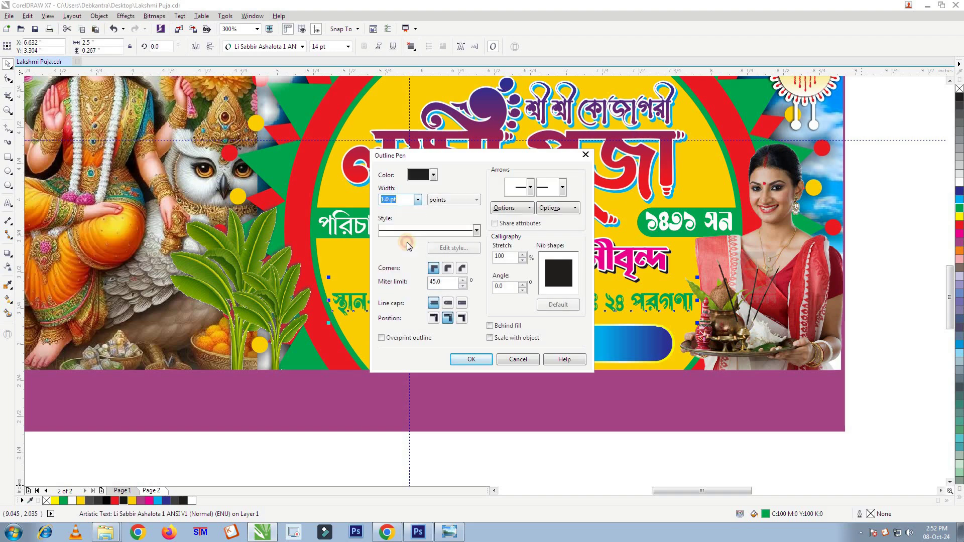
pyautogui.click(433, 175)
pyautogui.click(444, 201)
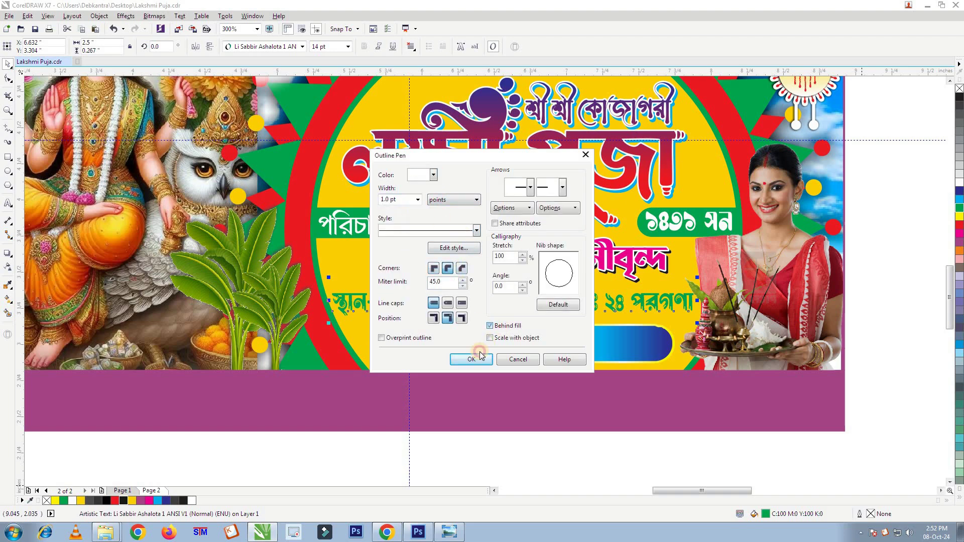
pyautogui.click(471, 359)
# - Duplicate the green location text slightly down and right, giving the copy a black fill and outline
pyautogui.scroll(1, 559, 318)
pyautogui.scroll(-1, 455, 267)
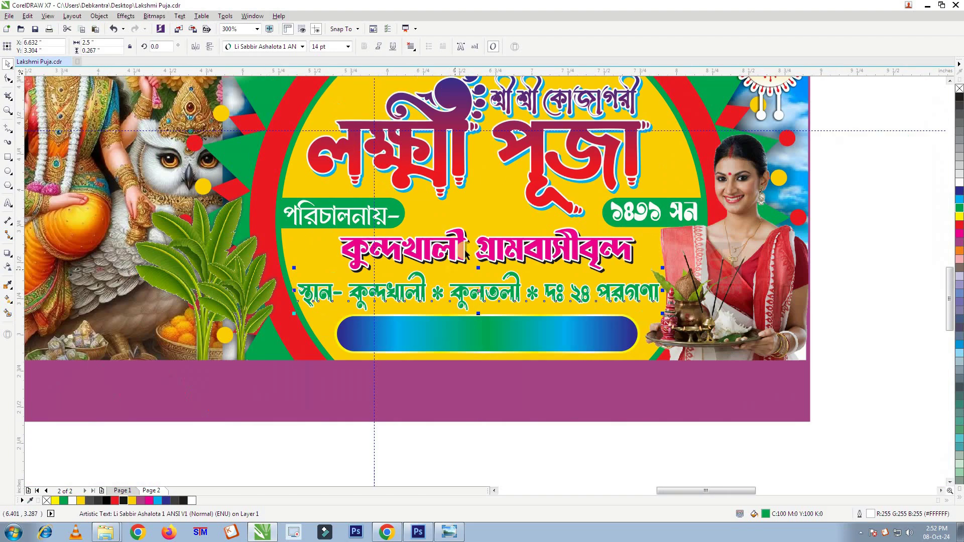
pyautogui.scroll(1, 431, 288)
pyautogui.scroll(-1, 431, 289)
pyautogui.moveTo(859, 302); pyautogui.dragTo(270, 358)
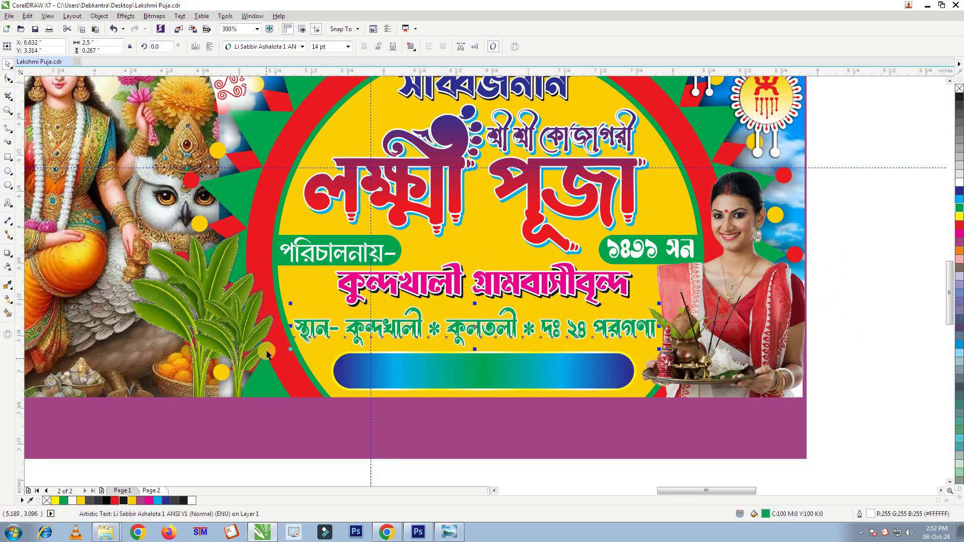
pyautogui.scroll(2, 663, 336)
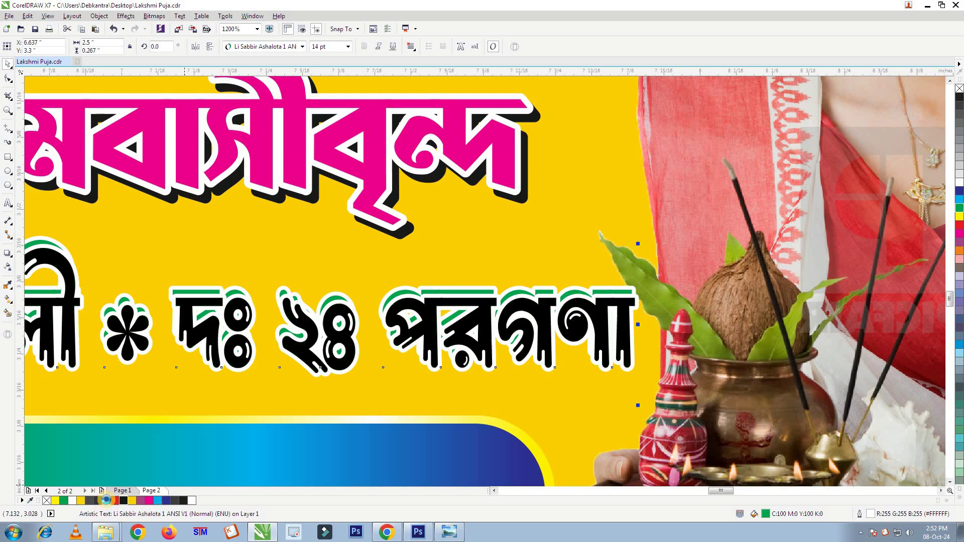
pyautogui.click(107, 501)
pyautogui.rightClick(107, 502)
# - Arrange the black copy behind the green location text as a slightly offset shadow
pyautogui.scroll(-2, 506, 356)
pyautogui.scroll(2, 207, 349)
pyautogui.hotkey('ctrl', 'z')
pyautogui.hotkey('ctrl', 'z')
pyautogui.scroll(-2, 457, 334)
pyautogui.press('Escape')
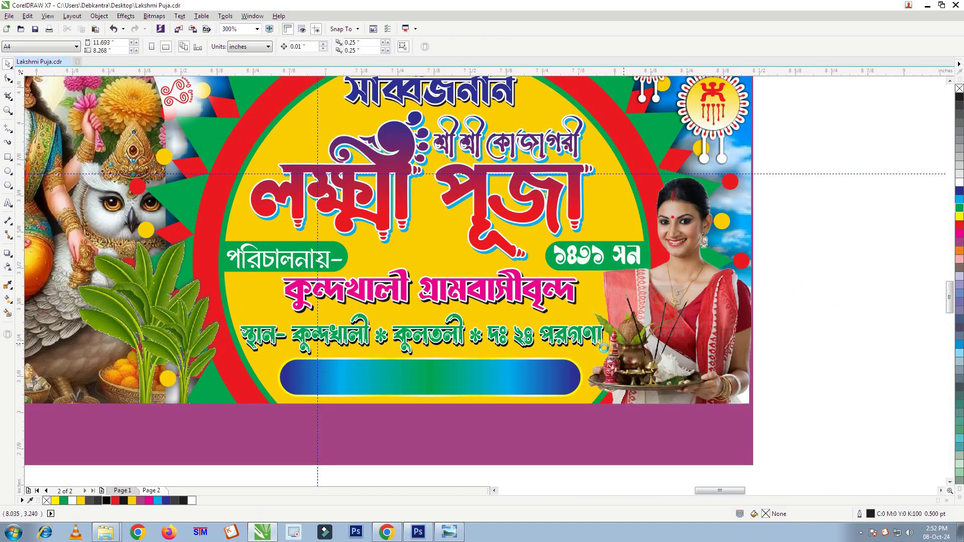
pyautogui.scroll(2, 607, 346)
pyautogui.click(542, 338)
pyautogui.scroll(-1, 549, 338)
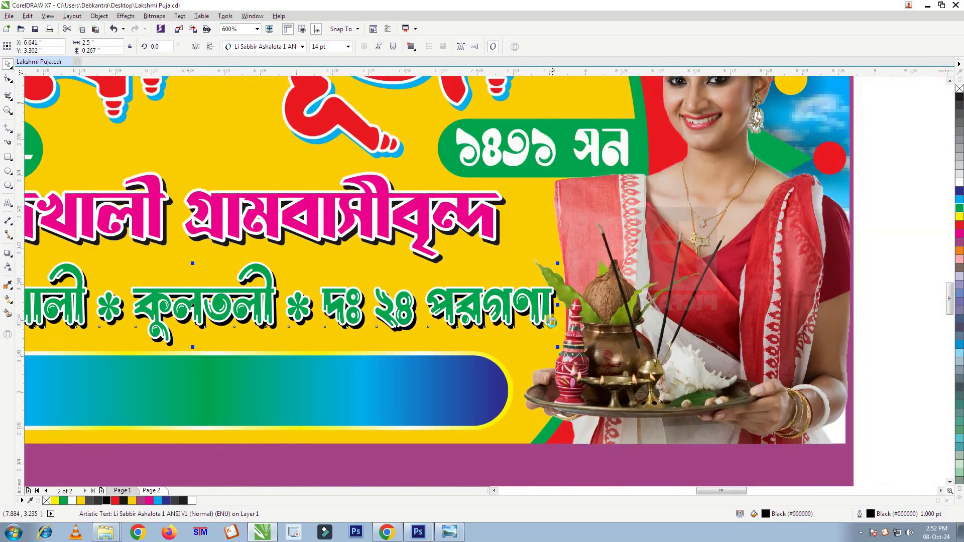
pyautogui.scroll(-1, 551, 324)
# - Set the এসো মা লক্ষ্মী বসো ঘরে text in Li Mayukh ANSI V1 and move it onto the gradient bar
pyautogui.click(729, 270)
pyautogui.scroll(-1, 501, 340)
pyautogui.moveTo(888, 324); pyautogui.dragTo(628, 272)
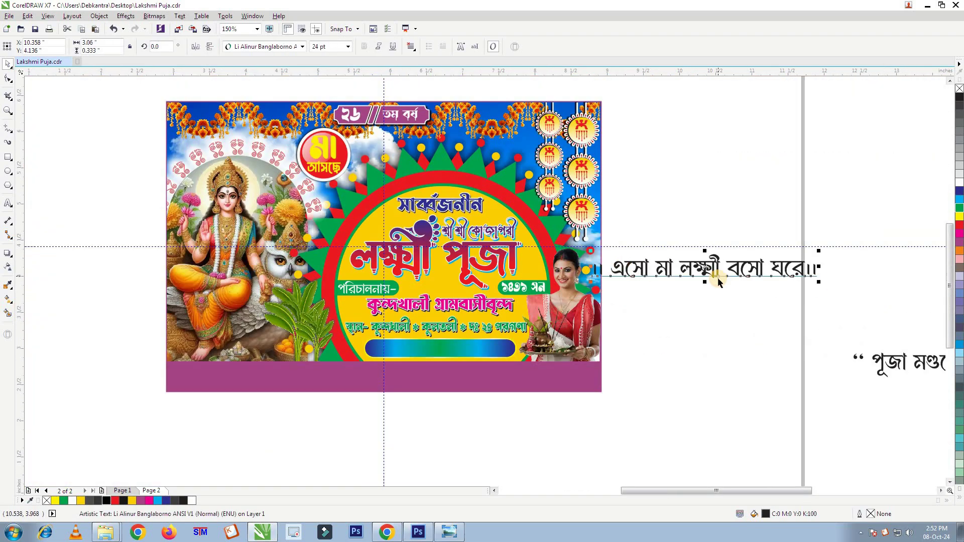
pyautogui.scroll(1, 719, 282)
pyautogui.click(276, 50)
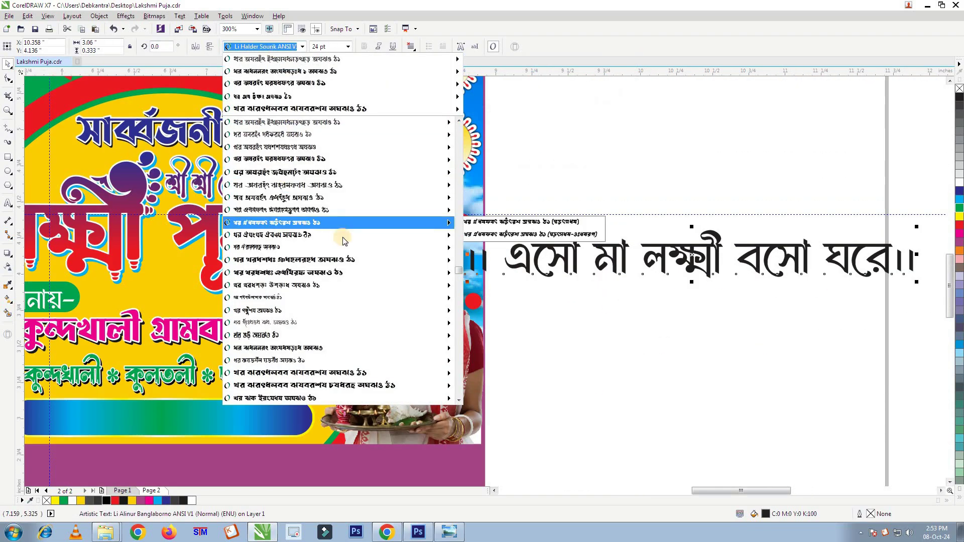
pyautogui.click(318, 306)
pyautogui.scroll(-1, 631, 283)
pyautogui.moveTo(631, 283); pyautogui.dragTo(382, 336)
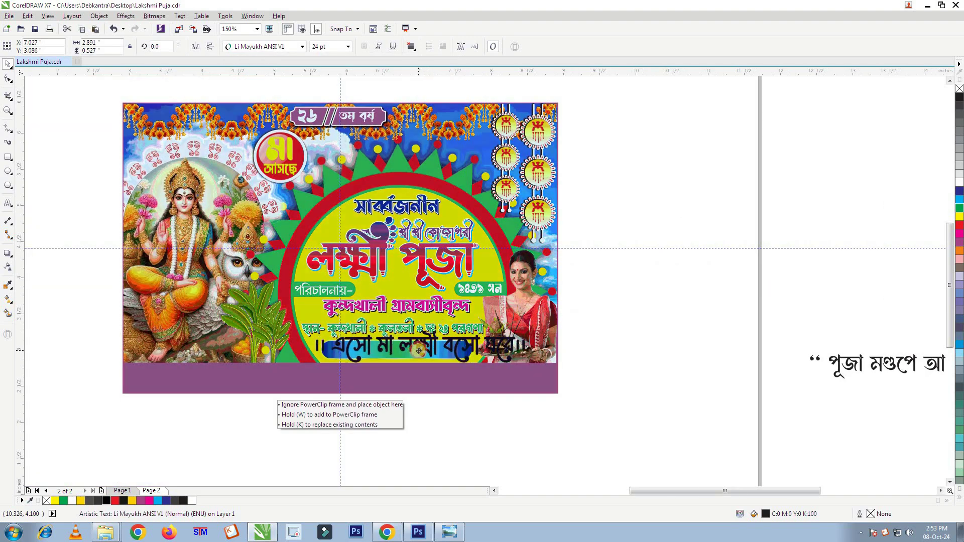
# - Set the এসো মা লক্ষ্মী বসো ঘরে text to 12 pt, then position and stretch it to fill the gradient bar
pyautogui.scroll(1, 381, 337)
pyautogui.write('12')
pyautogui.press('Return')
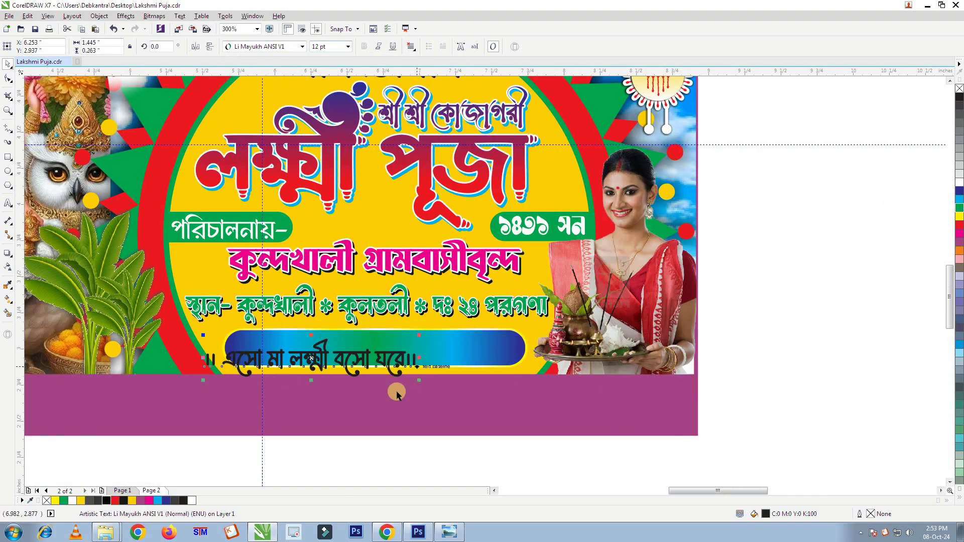
pyautogui.scroll(1, 319, 368)
pyautogui.moveTo(309, 348); pyautogui.dragTo(352, 323)
pyautogui.moveTo(558, 326); pyautogui.dragTo(721, 322)
pyautogui.moveTo(430, 286); pyautogui.dragTo(420, 298)
pyautogui.moveTo(429, 361); pyautogui.dragTo(427, 366)
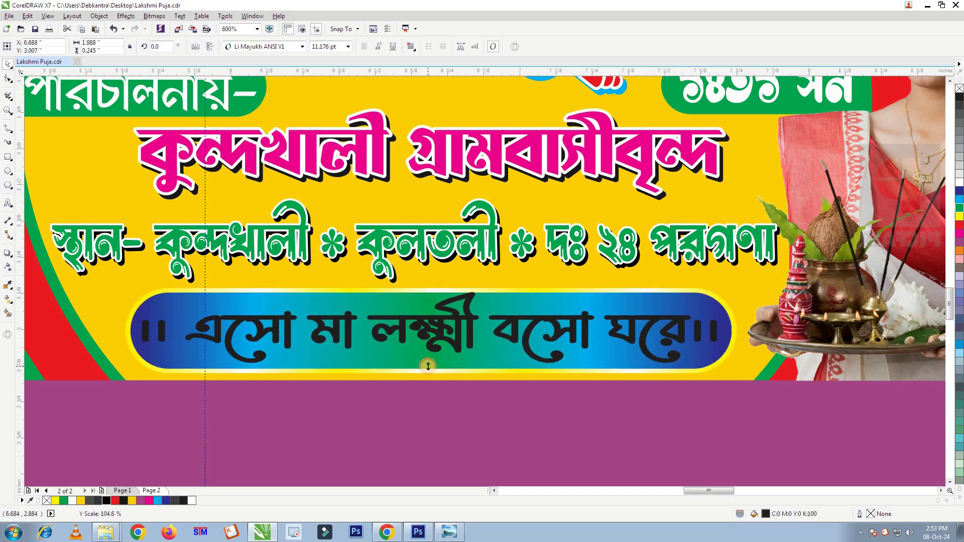
# - Fill the এসো মা লক্ষ্মী বসো ঘরে text magenta and add a 1.5 pt white outline behind the fill
pyautogui.click(959, 231)
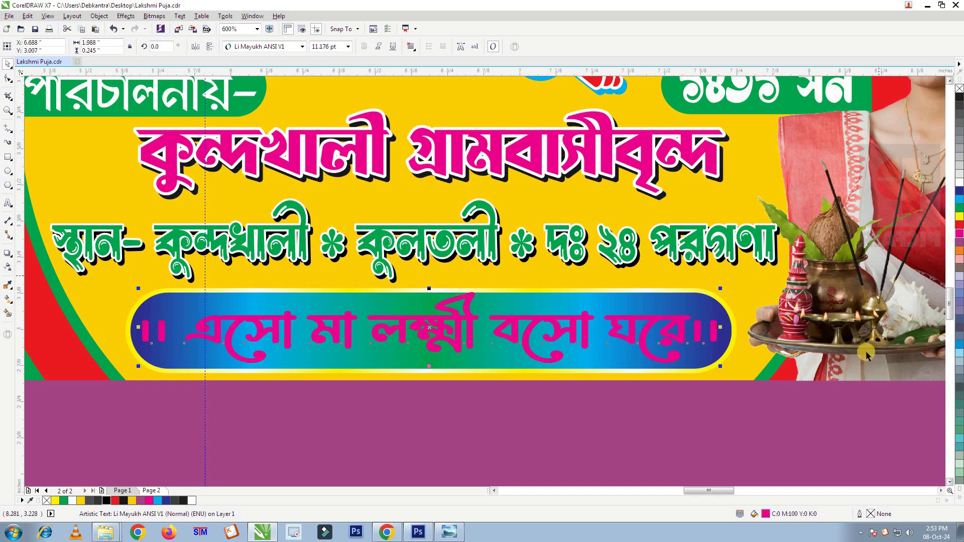
pyautogui.doubleClick(861, 512)
pyautogui.click(417, 199)
pyautogui.click(420, 215)
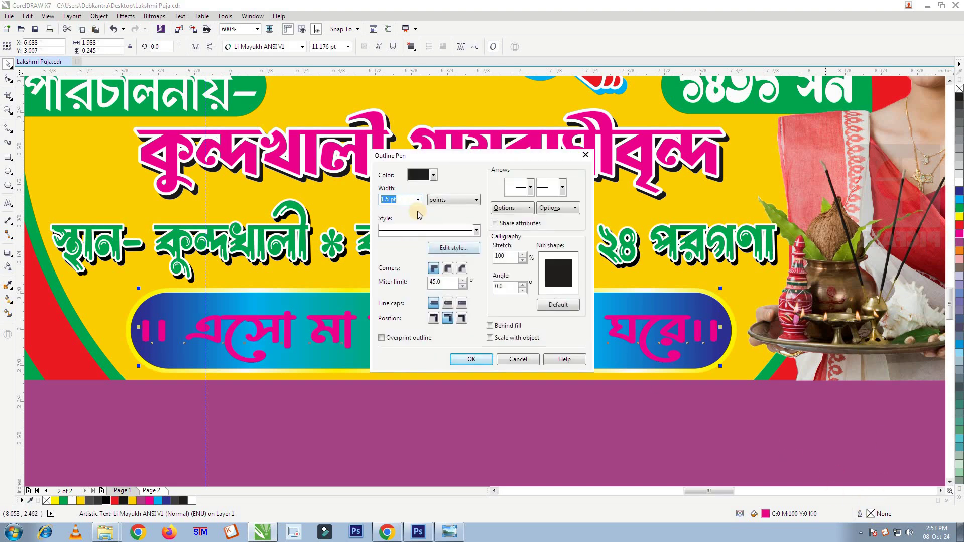
pyautogui.click(434, 175)
pyautogui.click(442, 197)
pyautogui.click(418, 200)
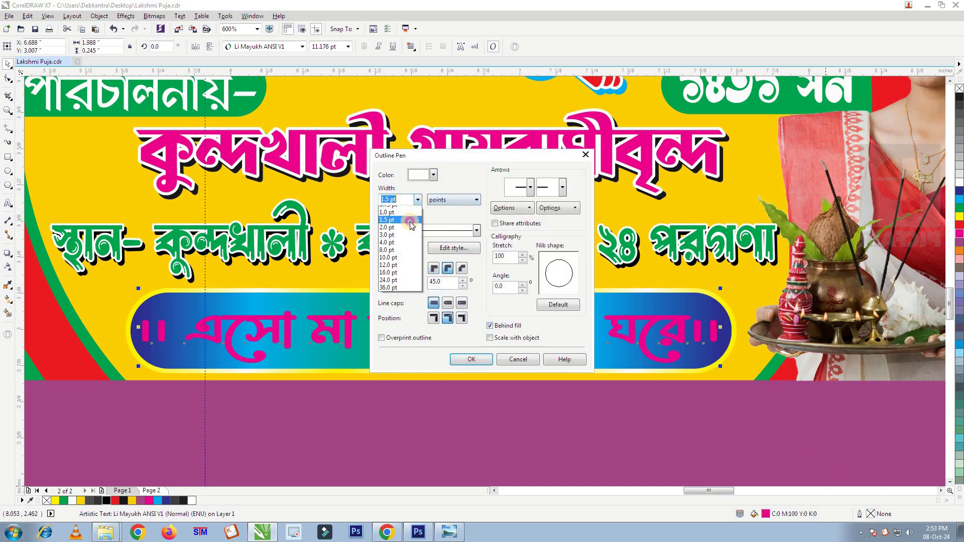
pyautogui.click(407, 249)
pyautogui.click(462, 361)
pyautogui.scroll(-4, 718, 335)
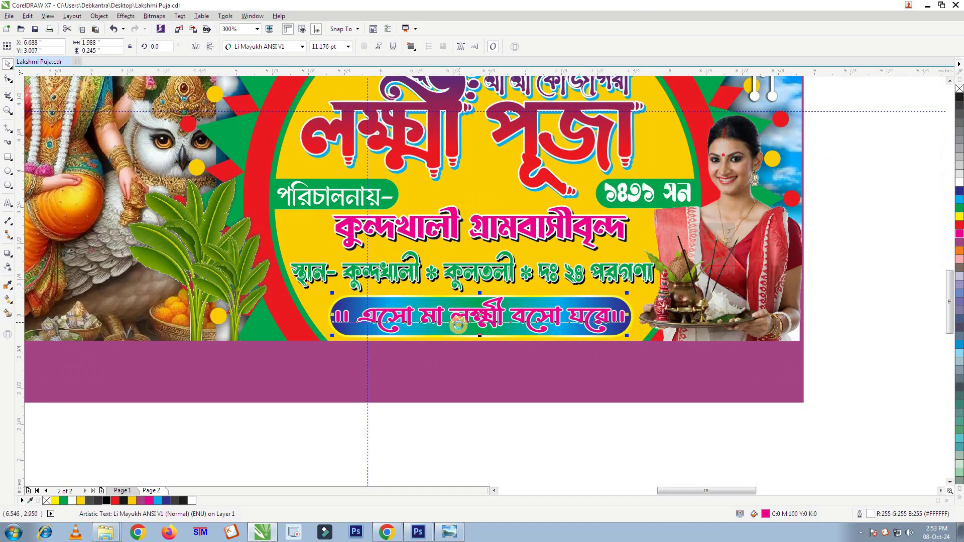
# - Move the পূজা মণ্ডপে আপনার উপস্থিতি text below the banner and set it in Li Alinur Madina ANSI V1
pyautogui.moveTo(899, 329); pyautogui.dragTo(311, 390)
pyautogui.scroll(2, 311, 390)
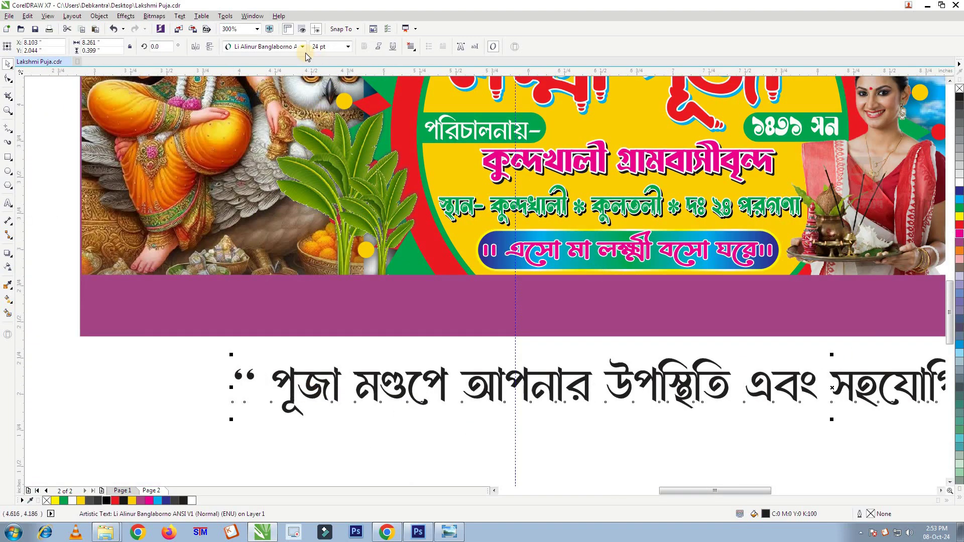
pyautogui.click(302, 46)
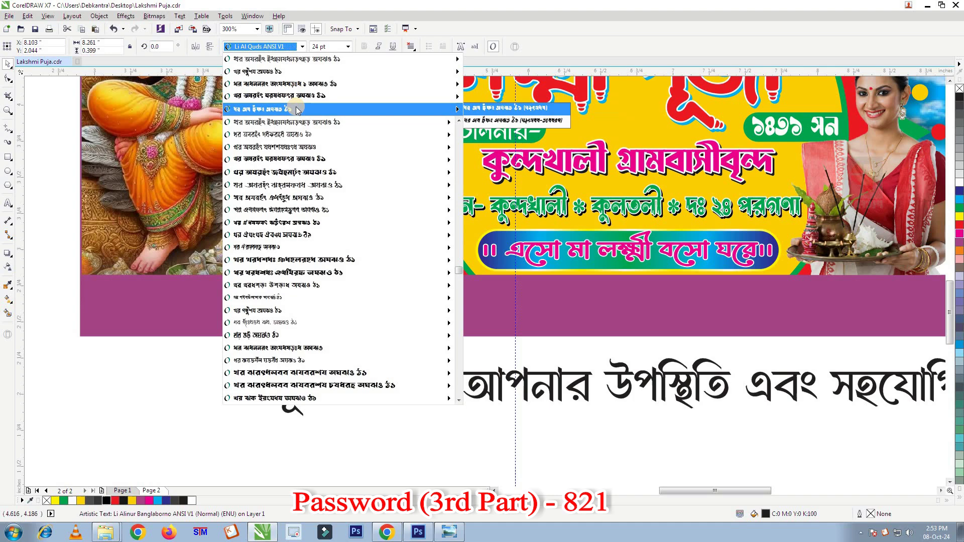
pyautogui.scroll(3, 296, 226)
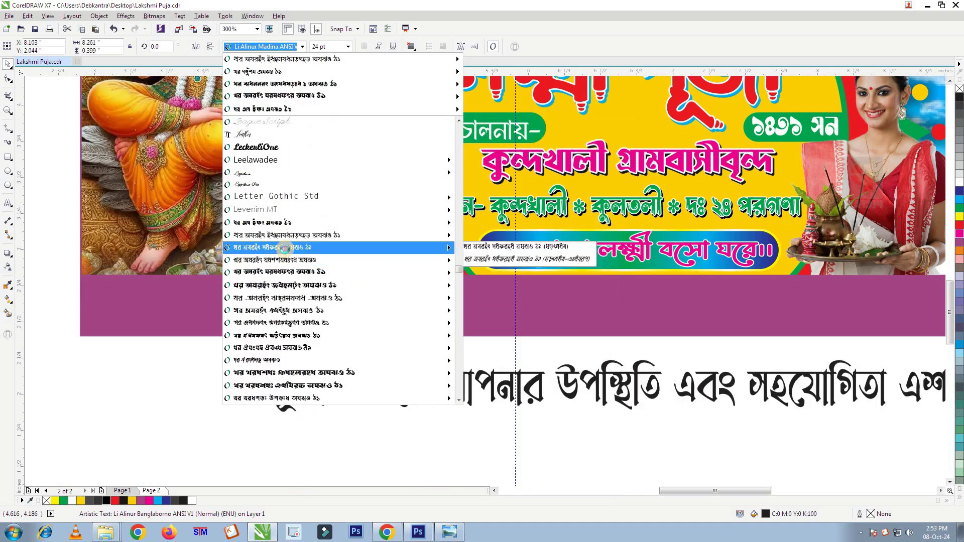
pyautogui.click(288, 259)
# - Place the পূজা মণ্ডপে আপনার উপস্থিতি text on the purple bottom strip and centre it horizontally on the strip
pyautogui.moveTo(326, 391); pyautogui.dragTo(159, 309)
pyautogui.keyDown('shift'); pyautogui.click(155, 280); pyautogui.keyUp('shift')
pyautogui.press('c')
pyautogui.click(177, 366)
# - Narrow the purple strip's text to 5.828 inches, reduce its height to 0.283 inches, and fill it white
pyautogui.click(117, 312)
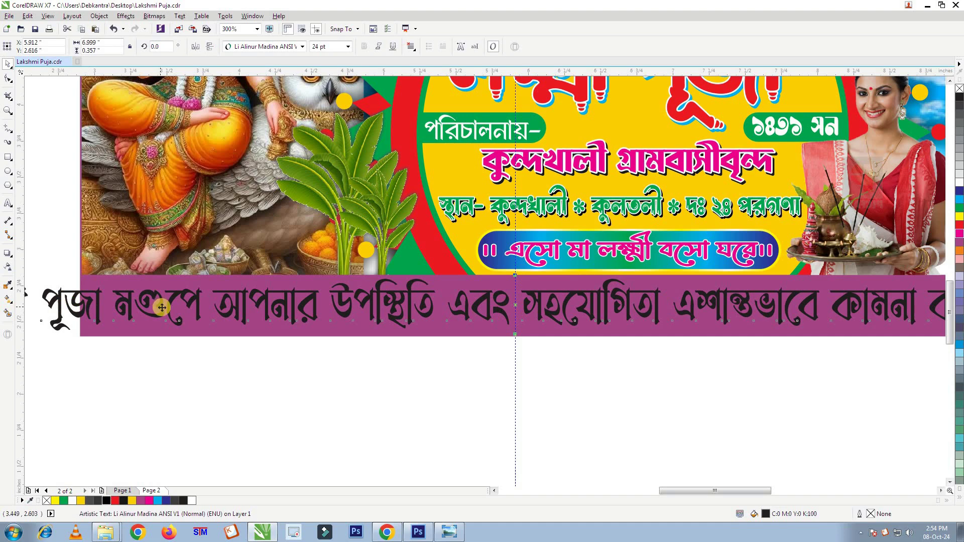
pyautogui.scroll(-1, 162, 307)
pyautogui.moveTo(80, 307); pyautogui.dragTo(122, 319)
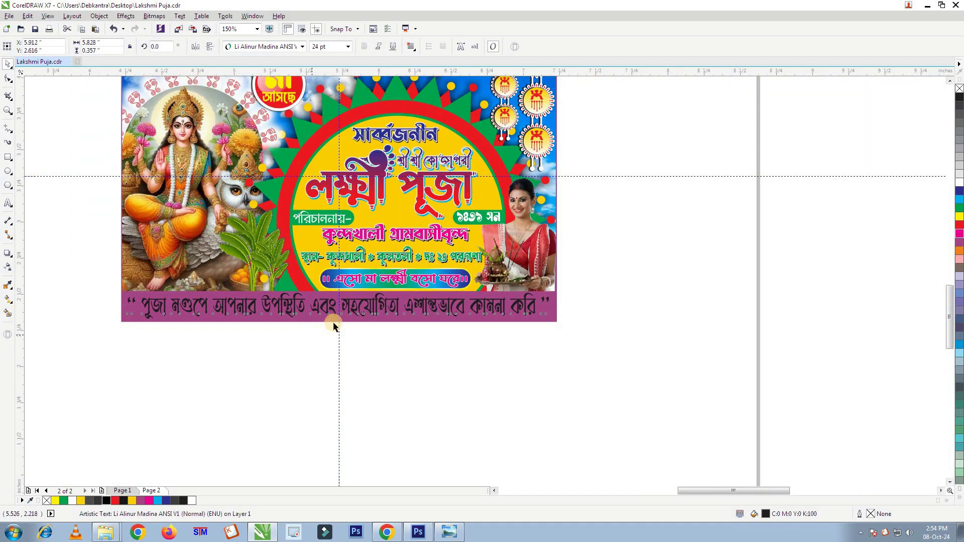
pyautogui.scroll(2, 326, 317)
pyautogui.moveTo(382, 224); pyautogui.dragTo(383, 244)
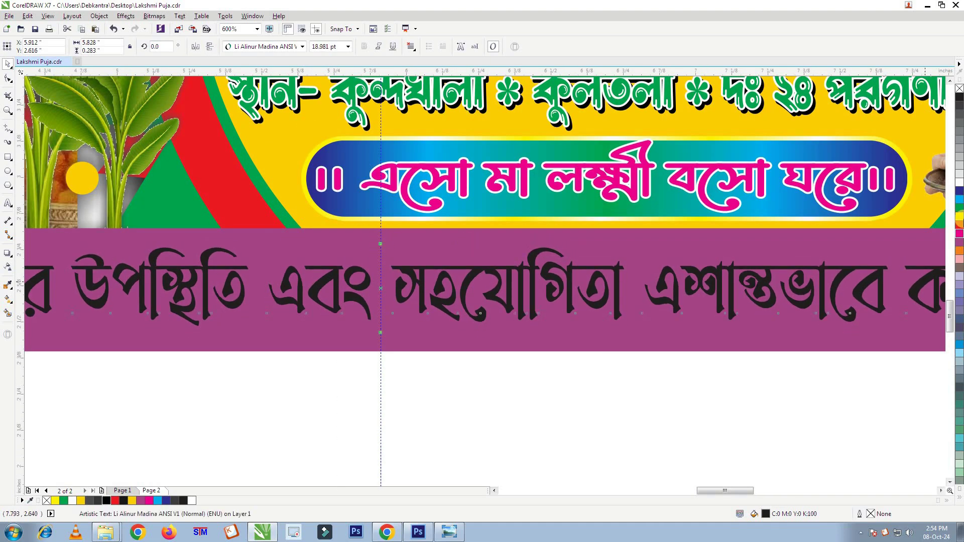
pyautogui.click(417, 437)
# - Fit the whole banner in view and inspect the finished design in full-screen preview
pyautogui.press('F4')
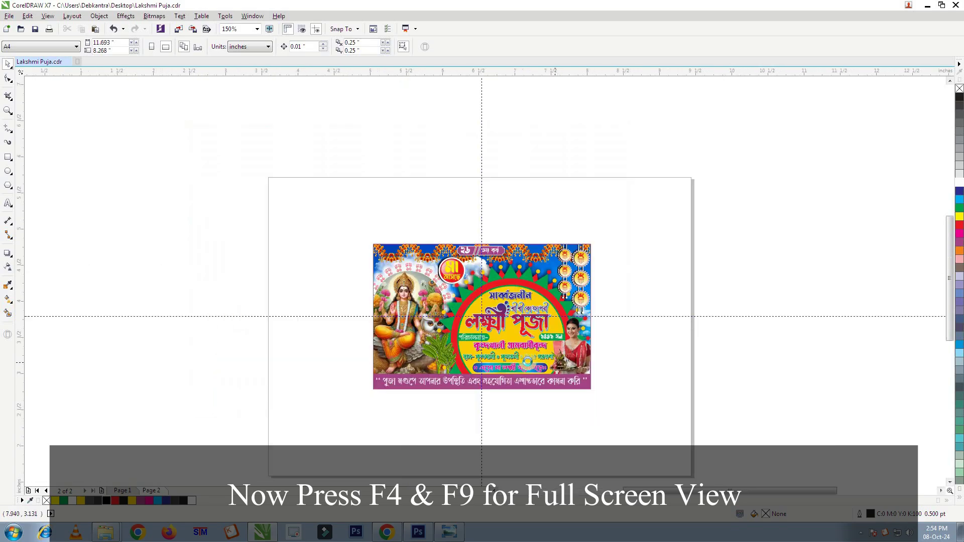
pyautogui.press('F4')
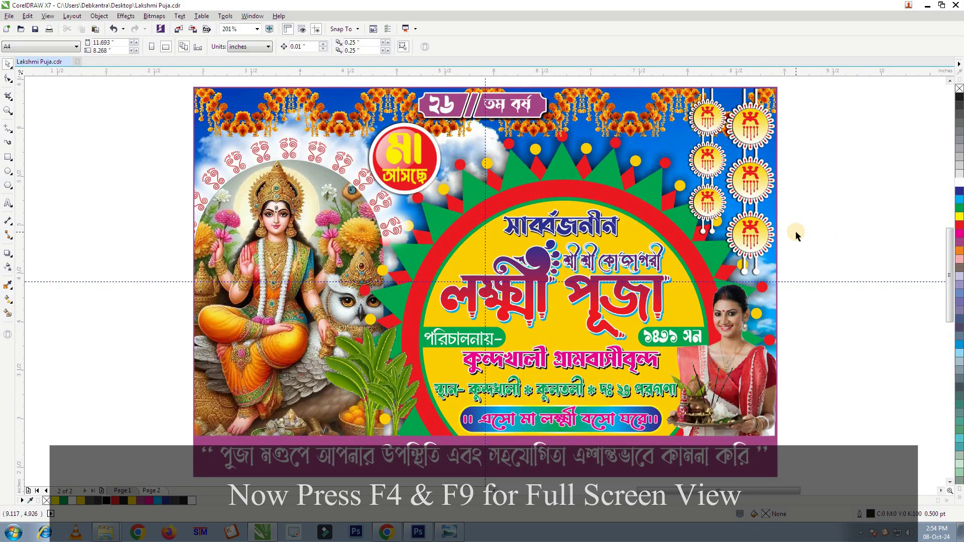
pyautogui.press('F9')
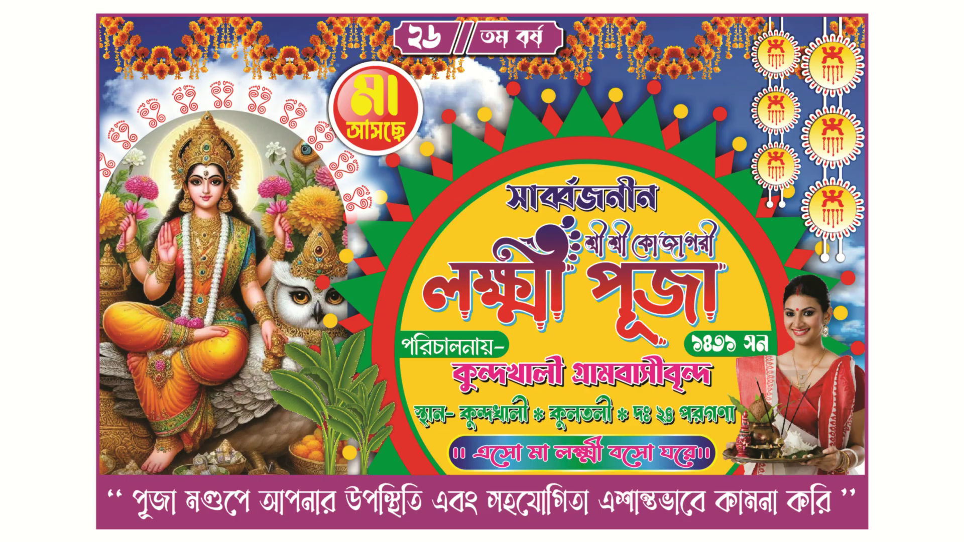